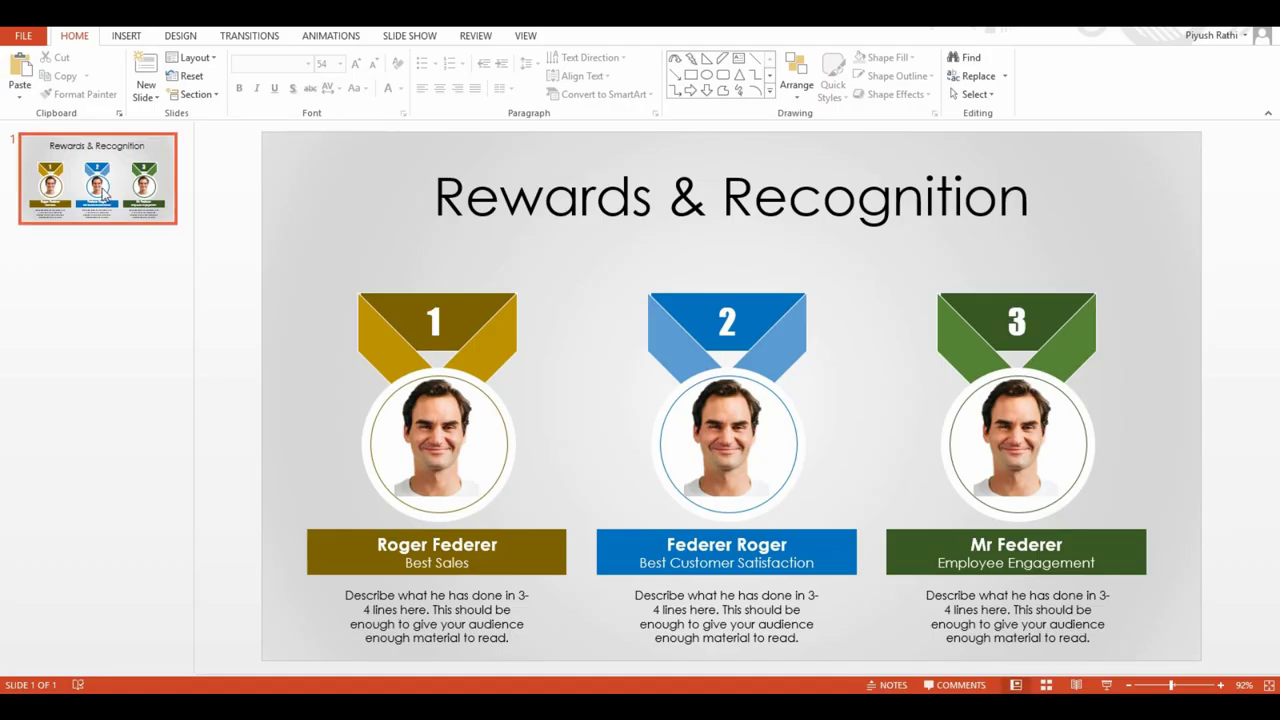
# Step: Insert a new slide after the Rewards & Recognition slide and give it the Blank layout
pyautogui.rightClick(104, 190)
pyautogui.click(150, 281)
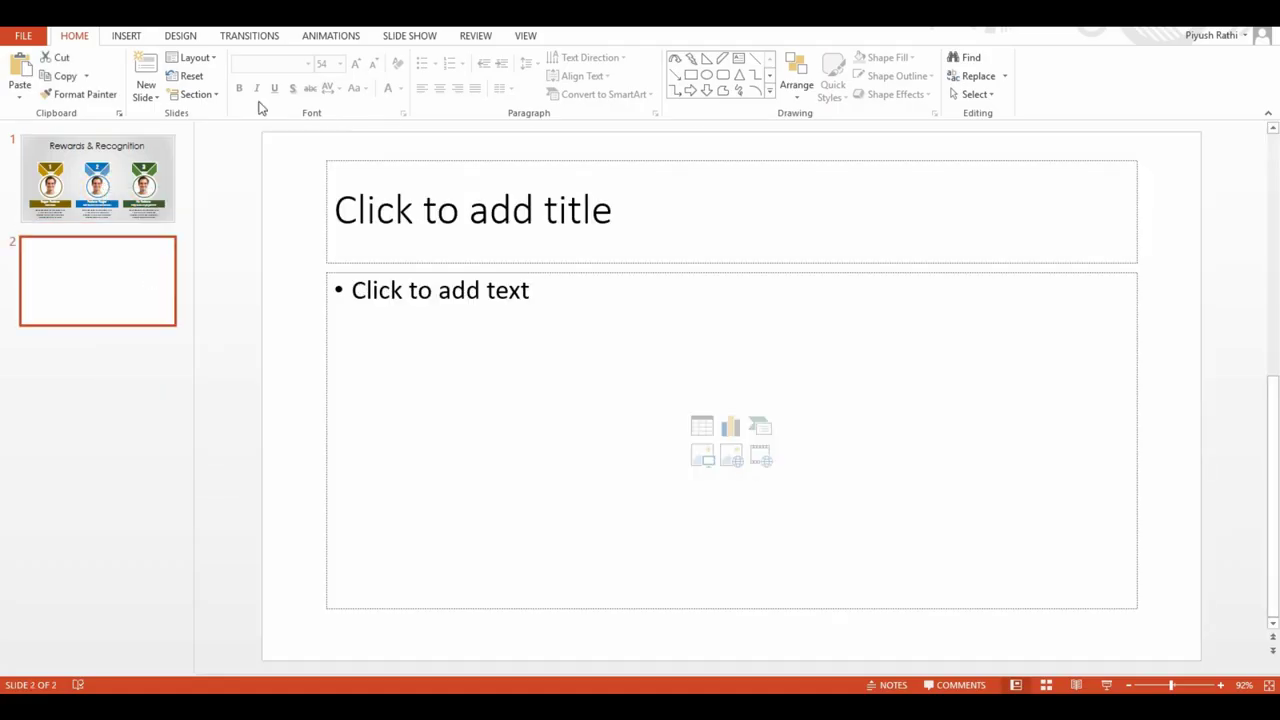
pyautogui.click(197, 62)
pyautogui.click(214, 257)
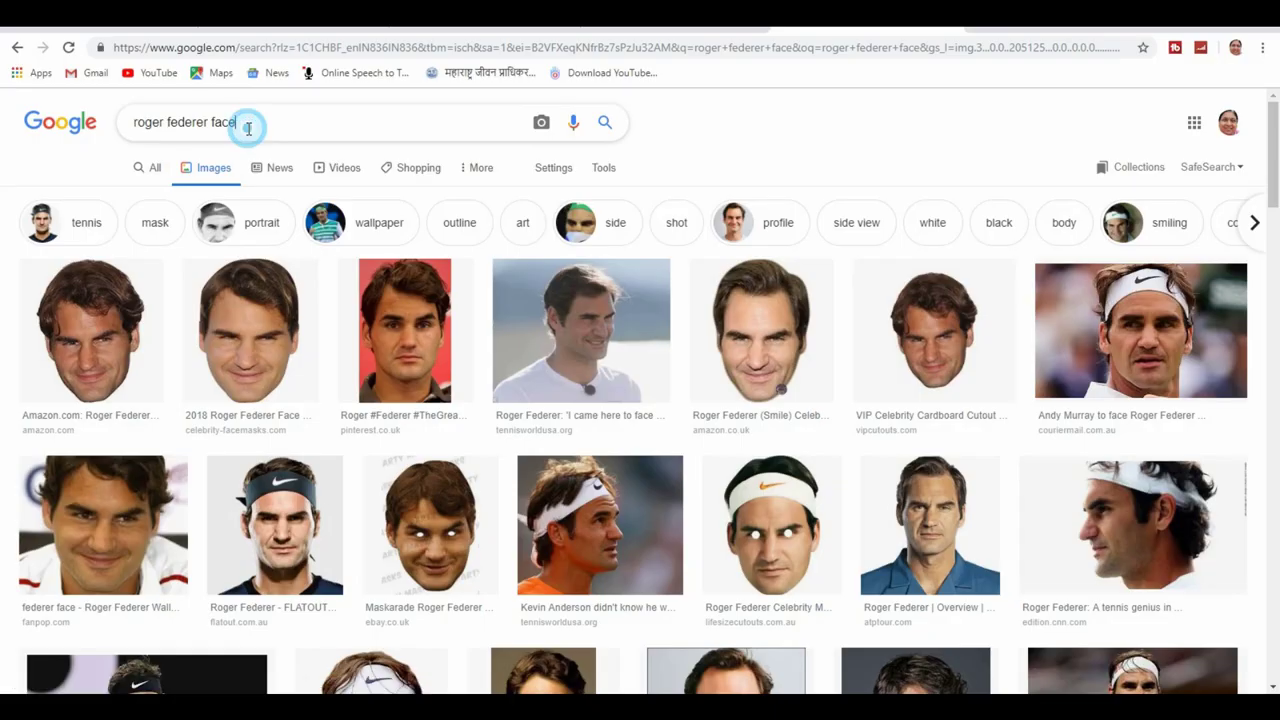
# Step: Copy the smiling Federer face photo from the aceshowbiz result's large preview
pyautogui.scroll(-3, 745, 430)
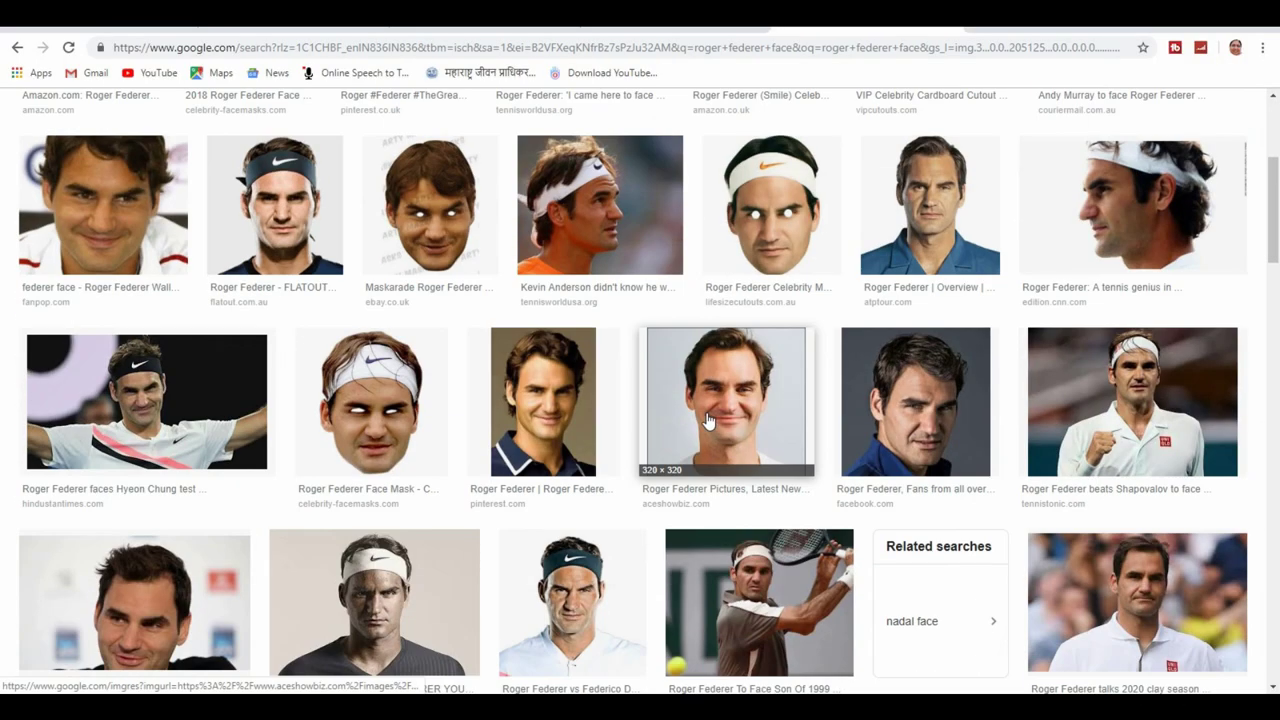
pyautogui.click(707, 420)
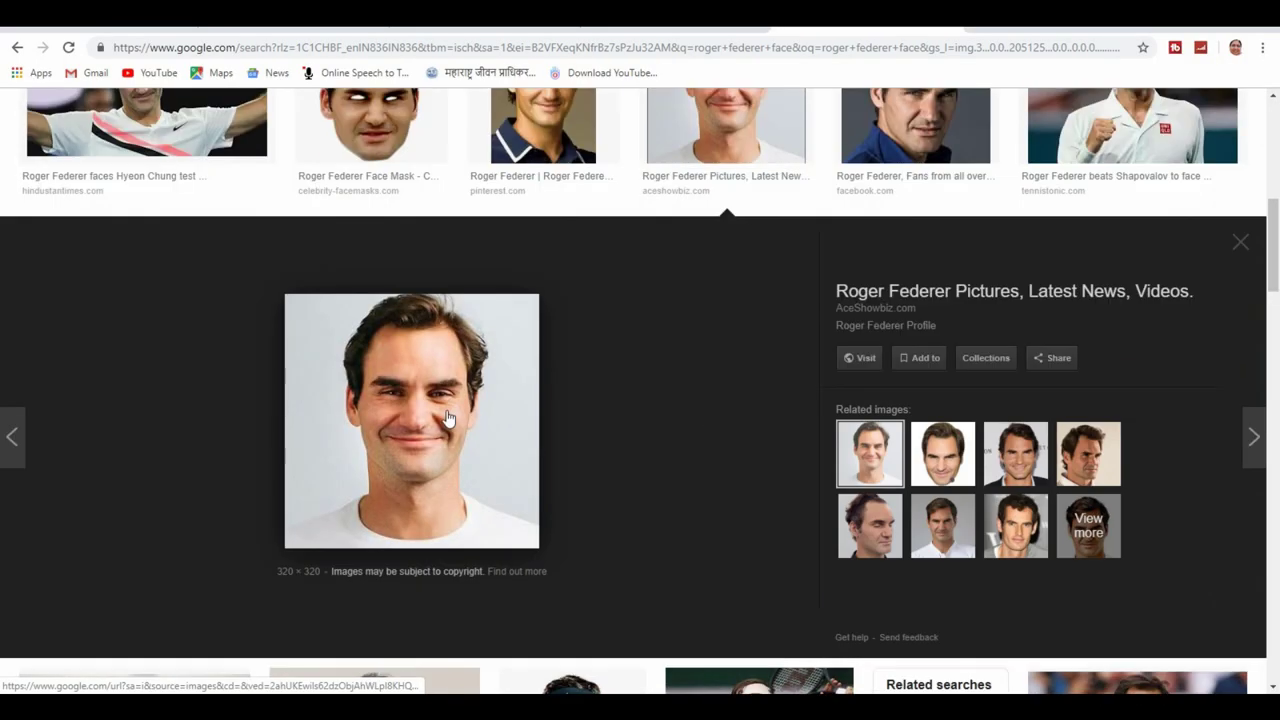
pyautogui.rightClick(447, 414)
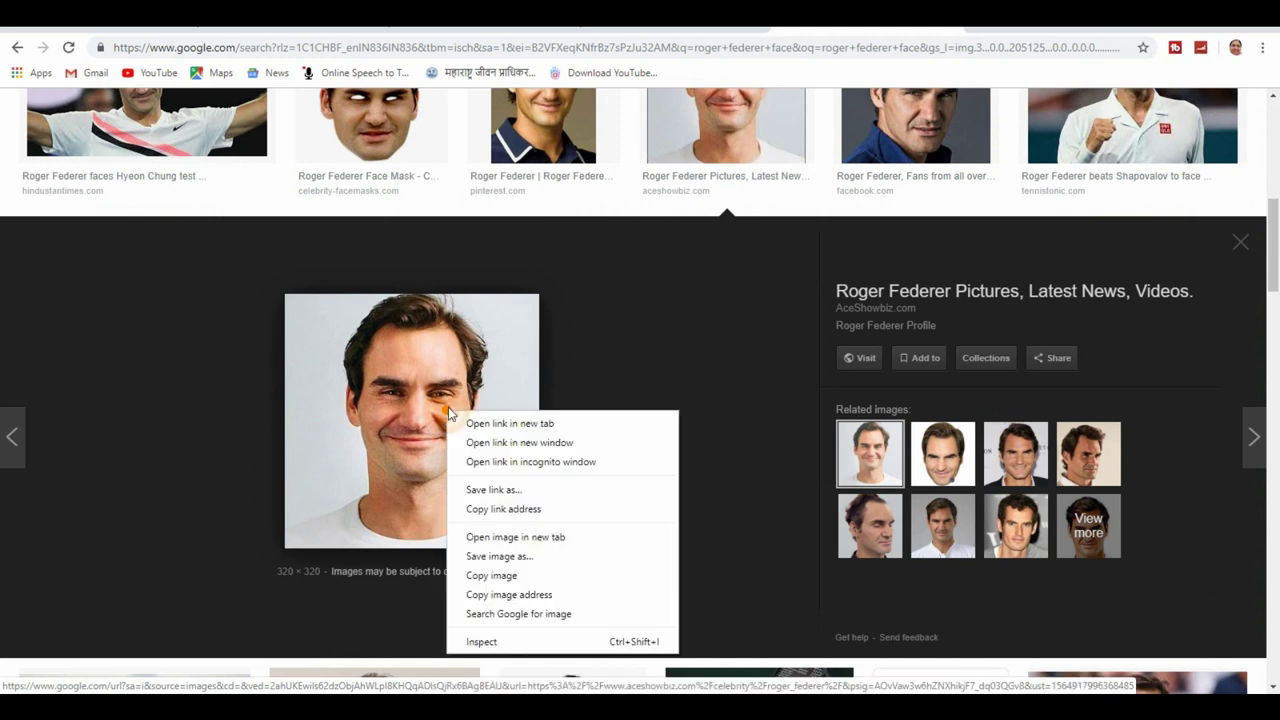
pyautogui.click(518, 577)
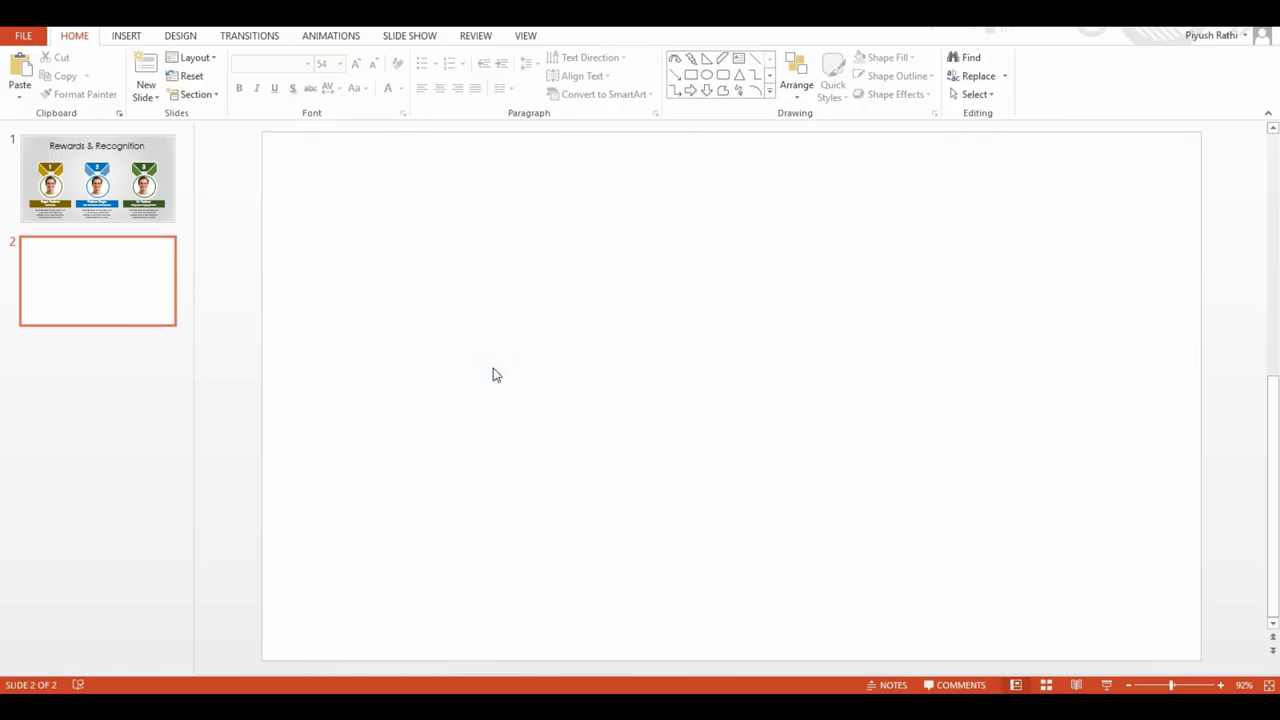
# Step: Paste the Federer photo onto slide 2 and move it down and to the right
pyautogui.hotkey('ctrl', 'v')
pyautogui.moveTo(400, 286); pyautogui.dragTo(478, 338)
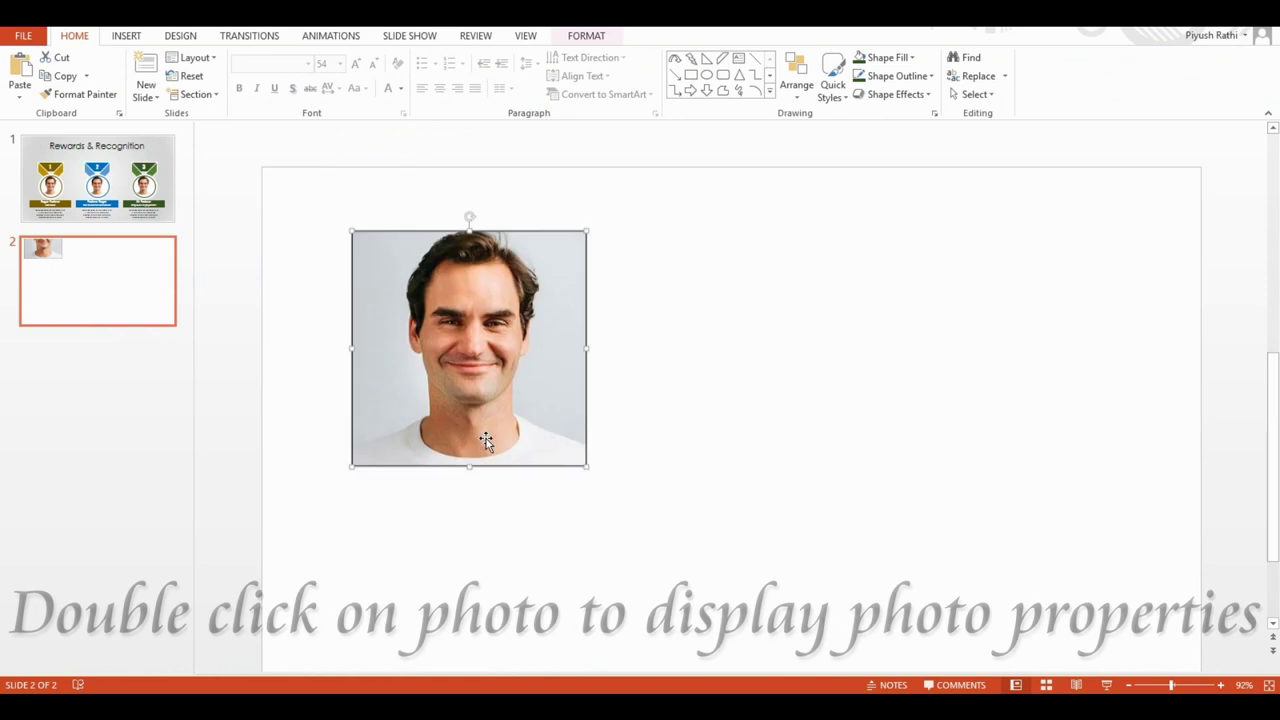
pyautogui.doubleClick(413, 345)
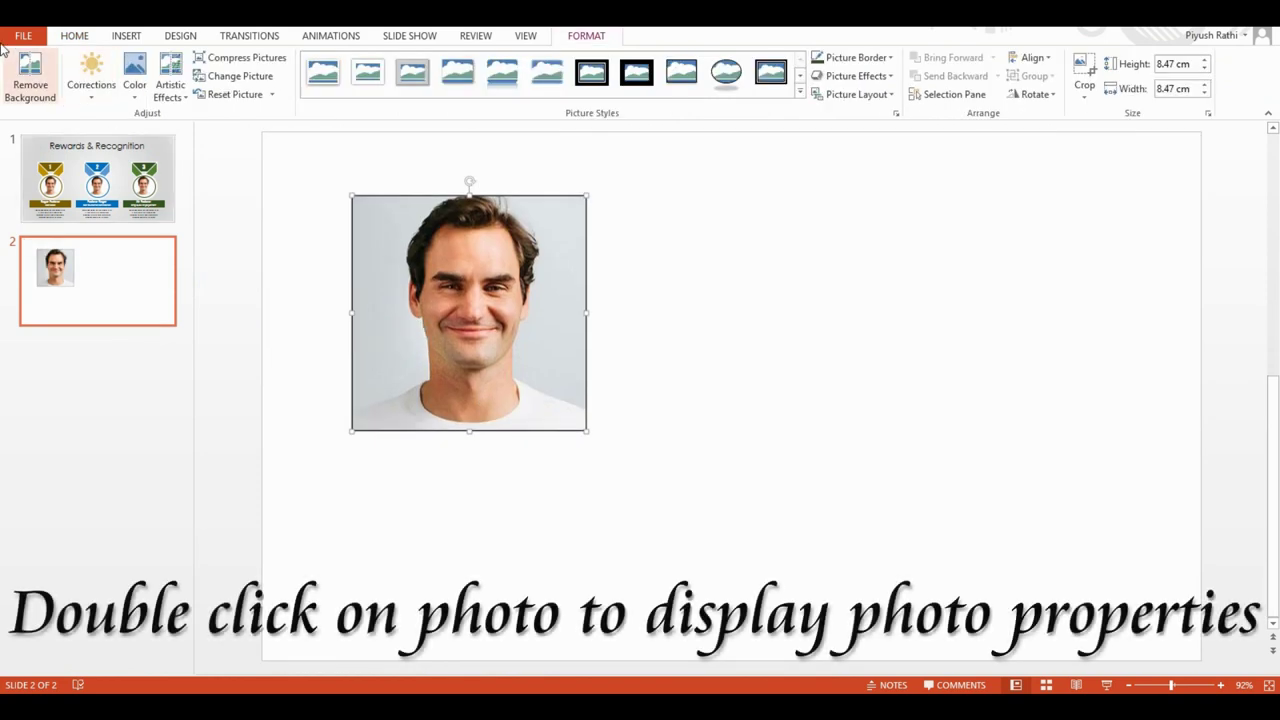
# Step: Remove the photo's background, expanding the kept area and marking both white-shirt shoulders to keep
pyautogui.click(28, 72)
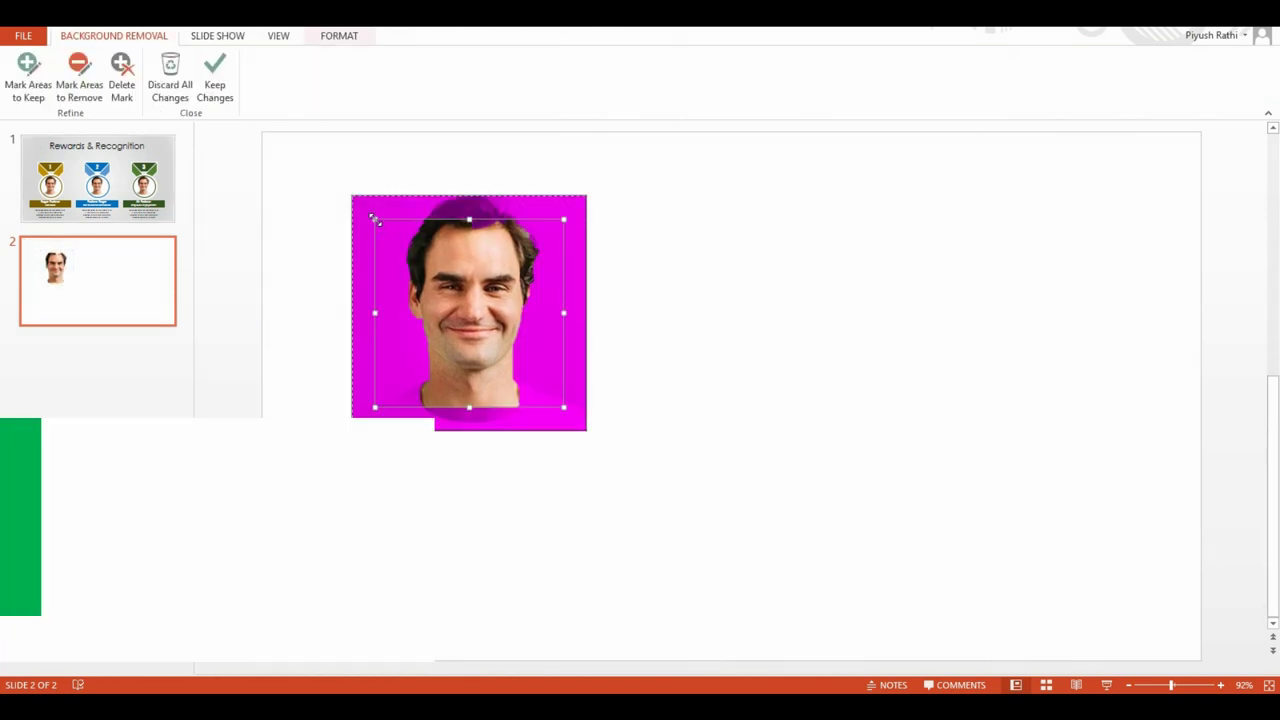
pyautogui.moveTo(374, 219); pyautogui.dragTo(352, 195)
pyautogui.moveTo(563, 408); pyautogui.dragTo(587, 431)
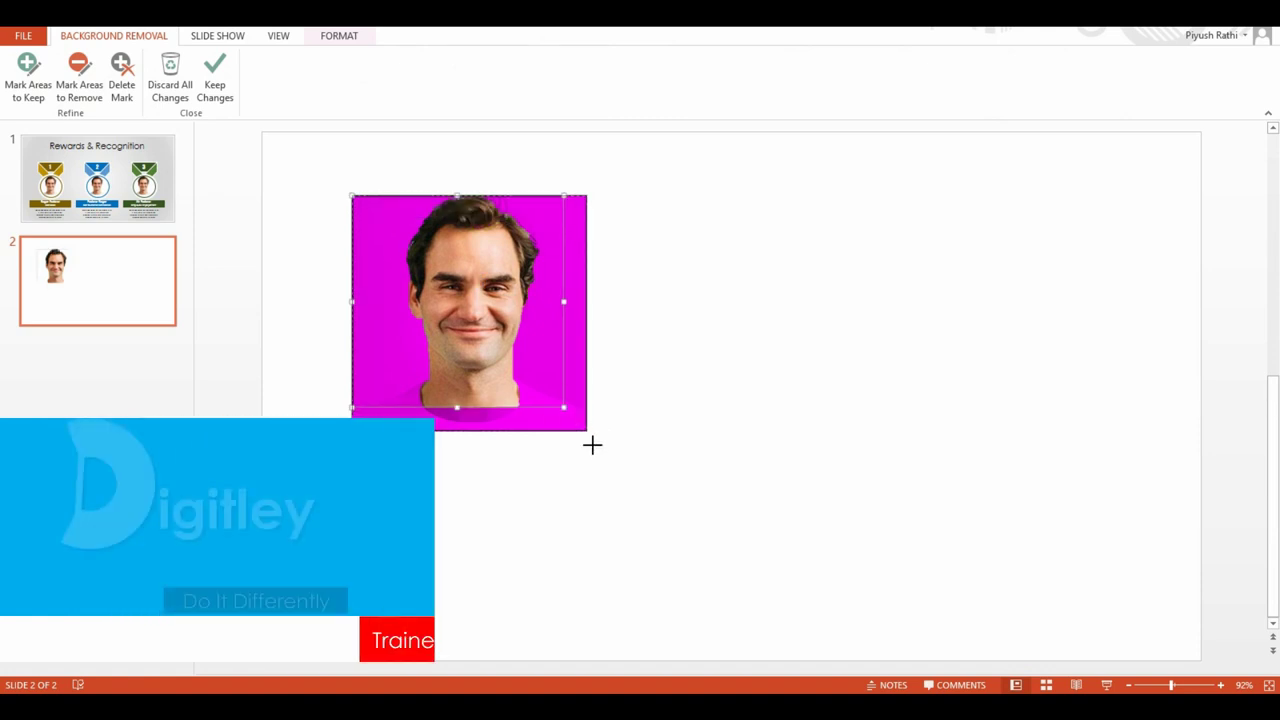
pyautogui.click(22, 86)
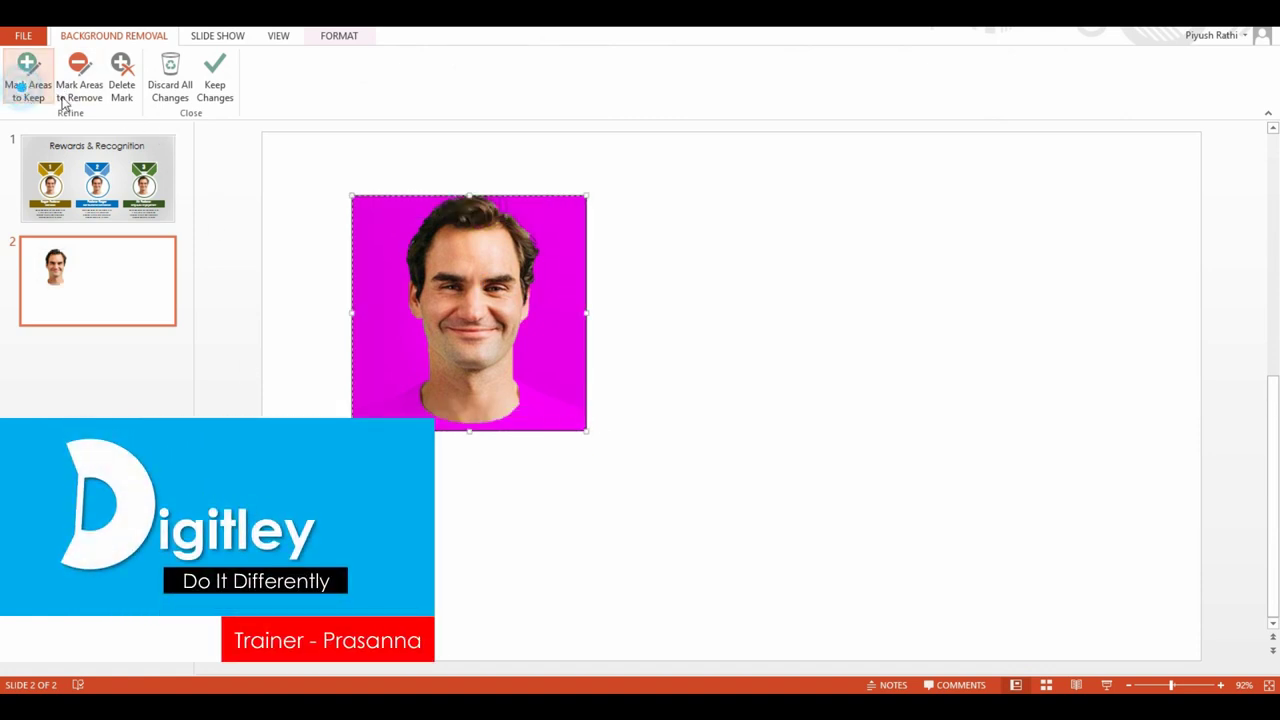
pyautogui.moveTo(362, 418); pyautogui.dragTo(422, 391)
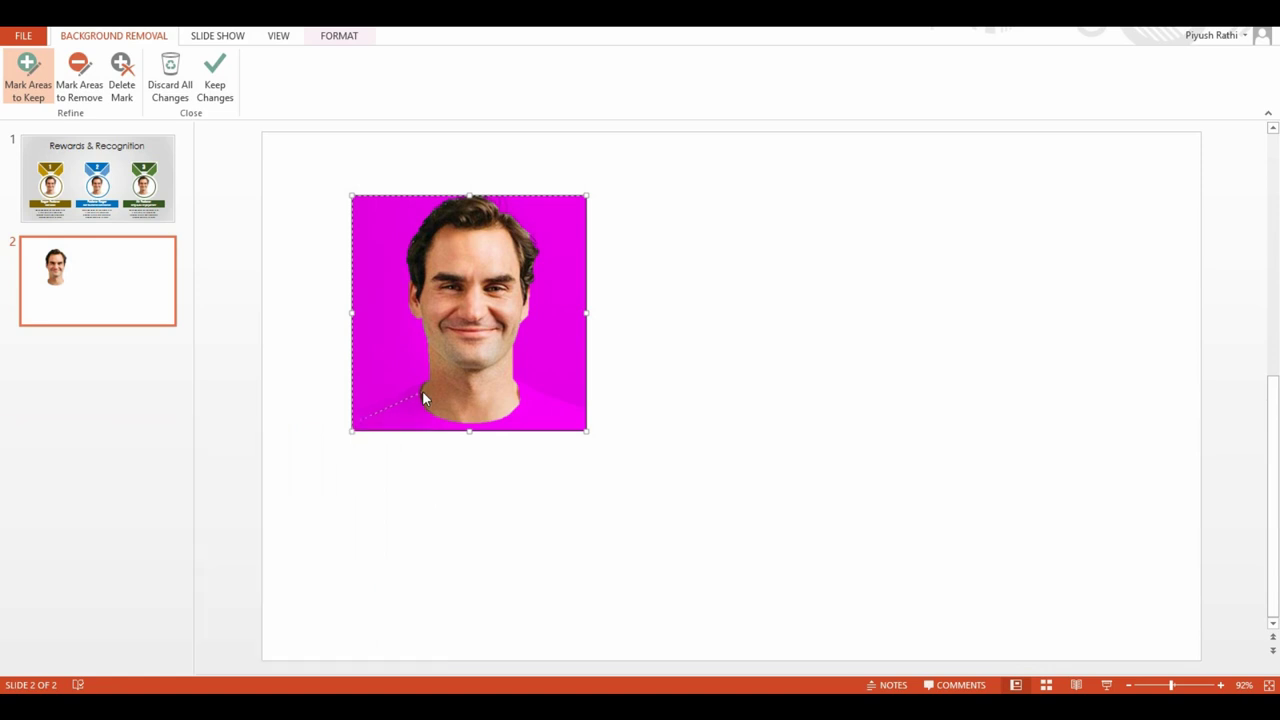
pyautogui.moveTo(578, 412)
pyautogui.mouseDown()
pyautogui.moveTo(528, 407)
pyautogui.moveTo(518, 390)
pyautogui.mouseUp()
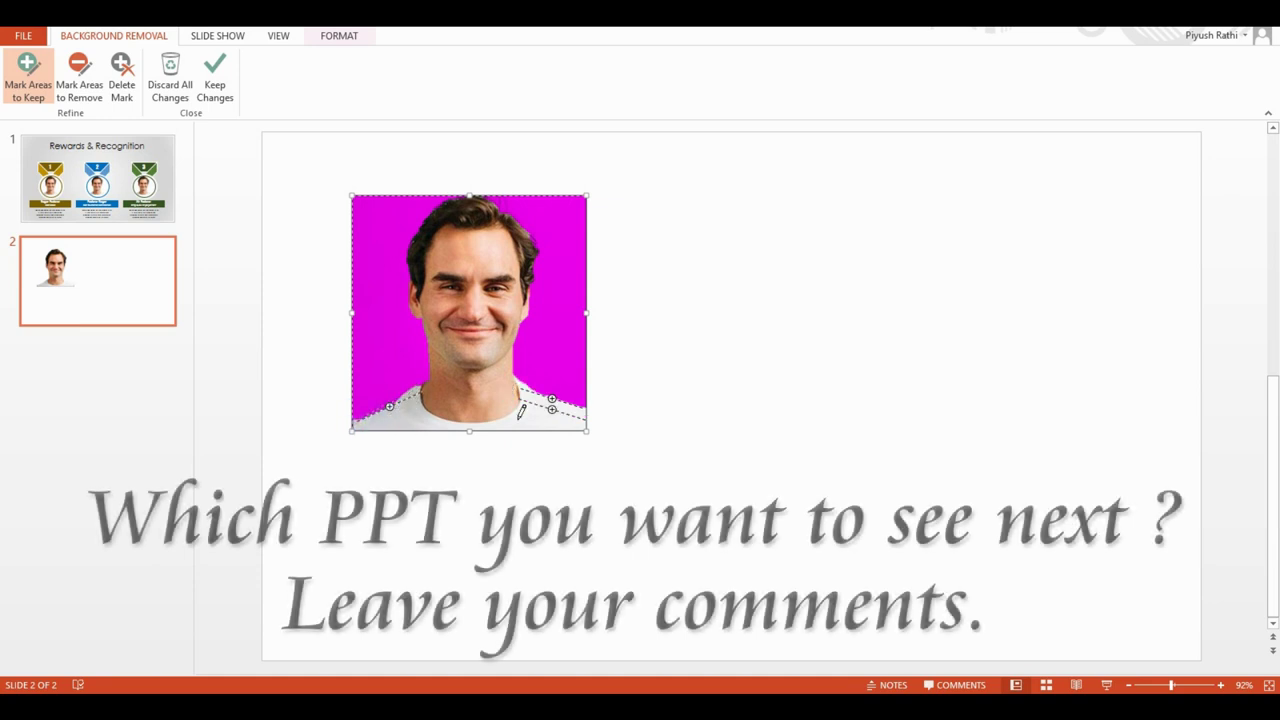
pyautogui.click(214, 86)
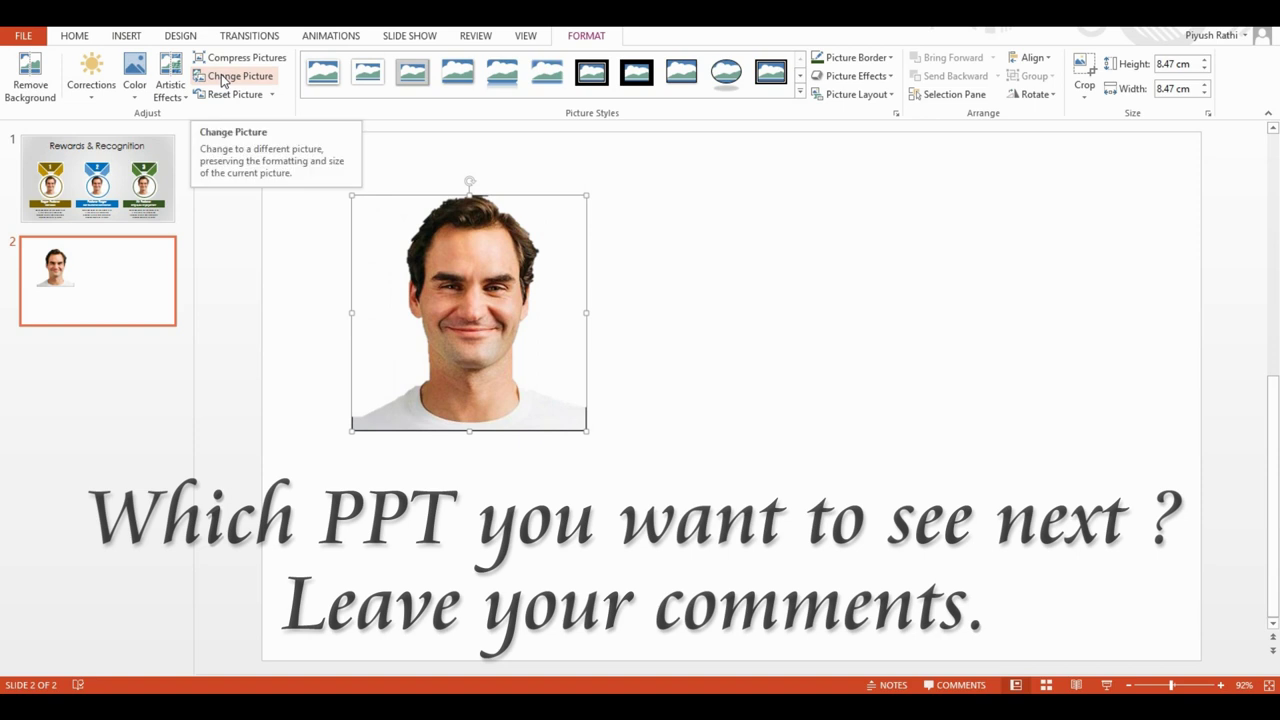
# Step: Crop the photo's bottom, right and left edges, then shrink it to 4.01 × 2.86 cm
pyautogui.click(1083, 66)
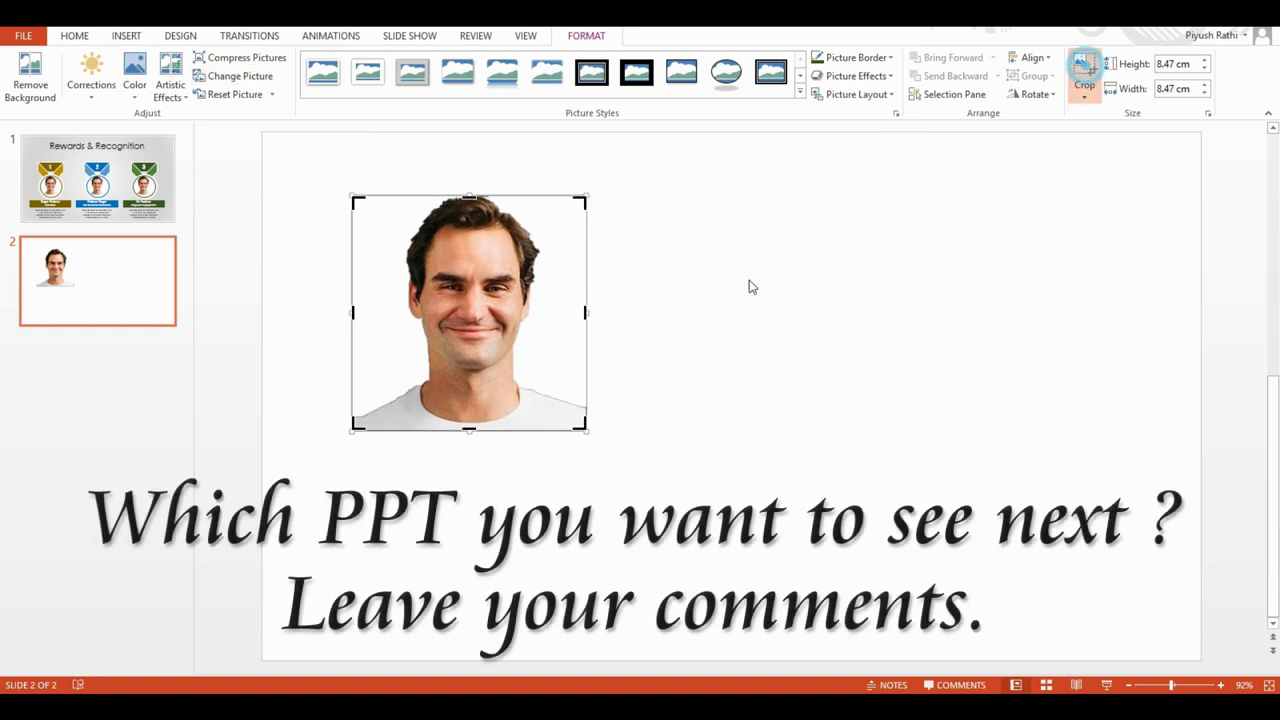
pyautogui.moveTo(468, 430); pyautogui.dragTo(468, 418)
pyautogui.moveTo(586, 311); pyautogui.dragTo(556, 318)
pyautogui.moveTo(352, 312); pyautogui.dragTo(390, 311)
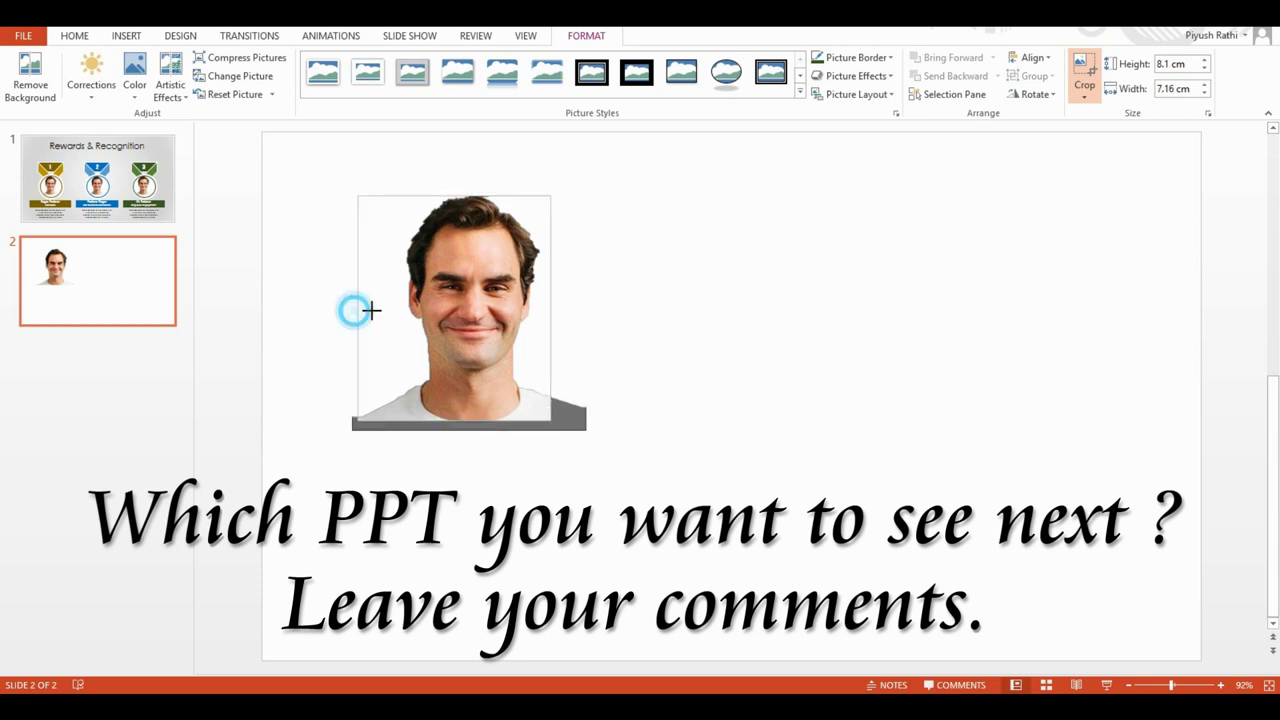
pyautogui.click(603, 306)
pyautogui.click(543, 220)
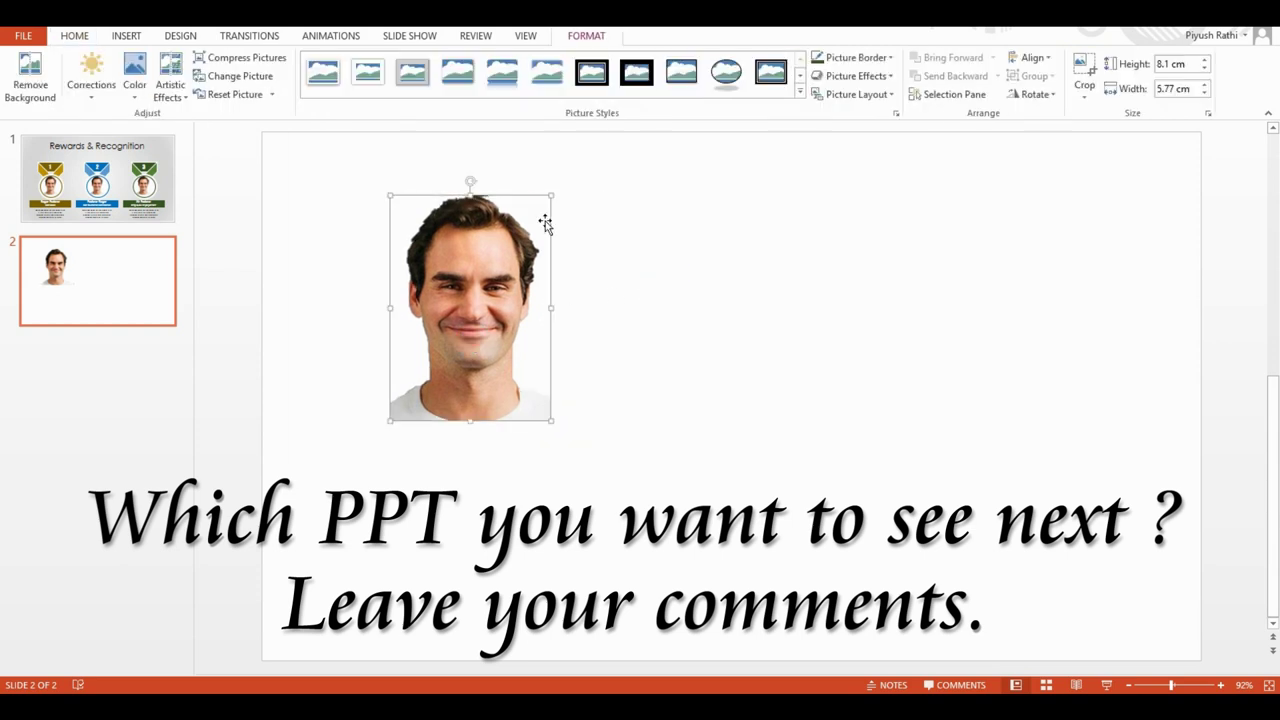
pyautogui.moveTo(550, 196)
pyautogui.mouseDown()
pyautogui.moveTo(479, 326)
pyautogui.moveTo(474, 313)
pyautogui.mouseUp()
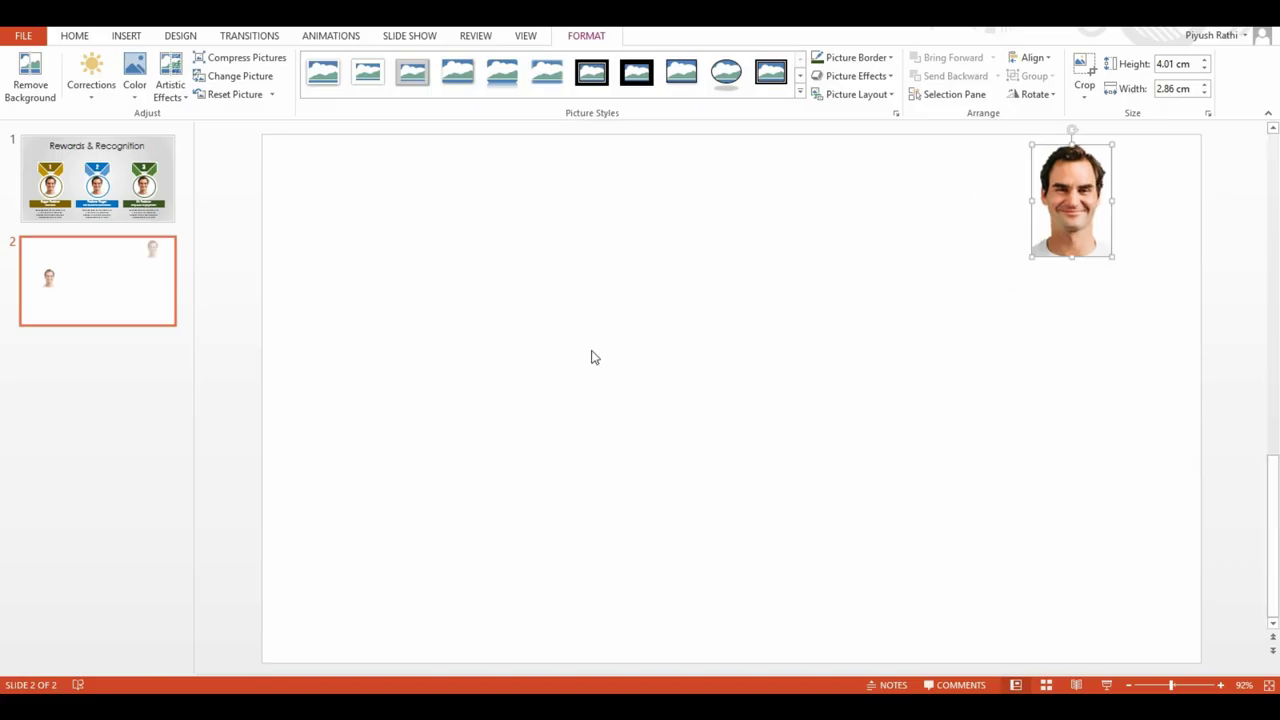
# Step: Draw a blue parallelogram band on the left side of slide 2
pyautogui.click(591, 357)
pyautogui.click(721, 59)
pyautogui.moveTo(440, 383)
pyautogui.mouseDown()
pyautogui.moveTo(497, 414)
pyautogui.moveTo(492, 405)
pyautogui.mouseUp()
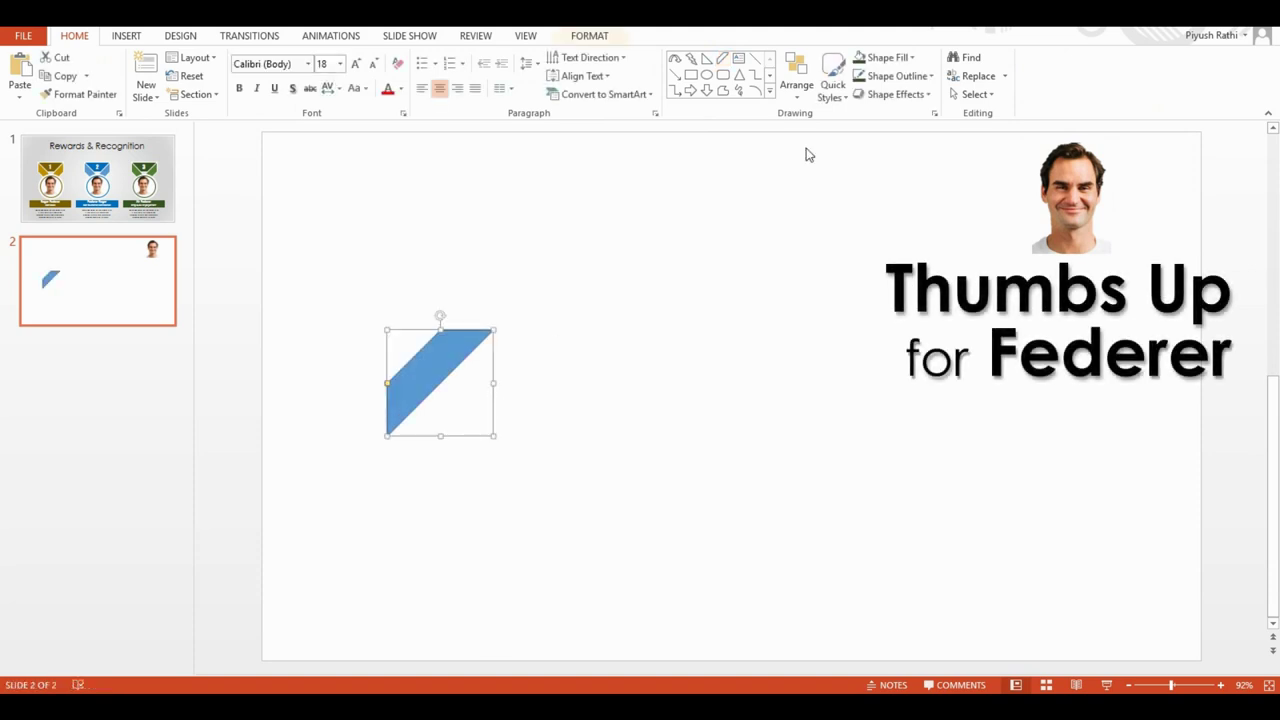
# Step: Rotate the band 90° right and give it a coloured 2¼ pt outline
pyautogui.click(797, 75)
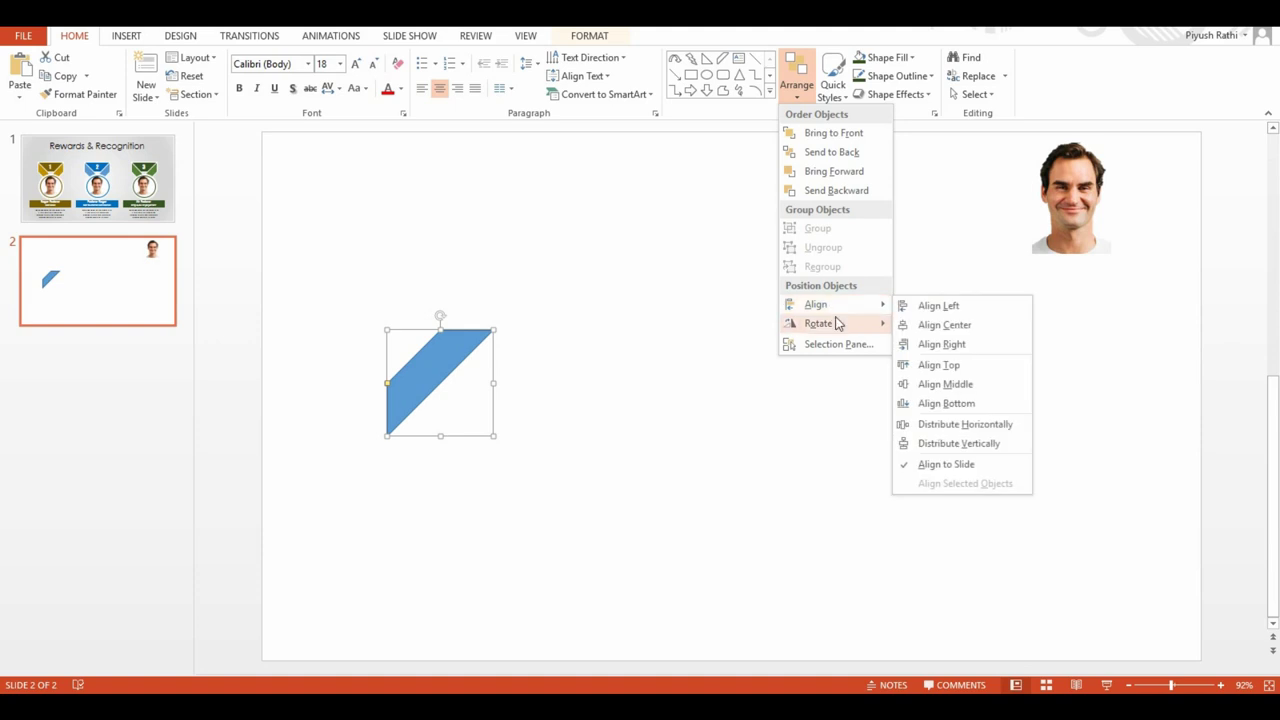
pyautogui.moveTo(830, 323)
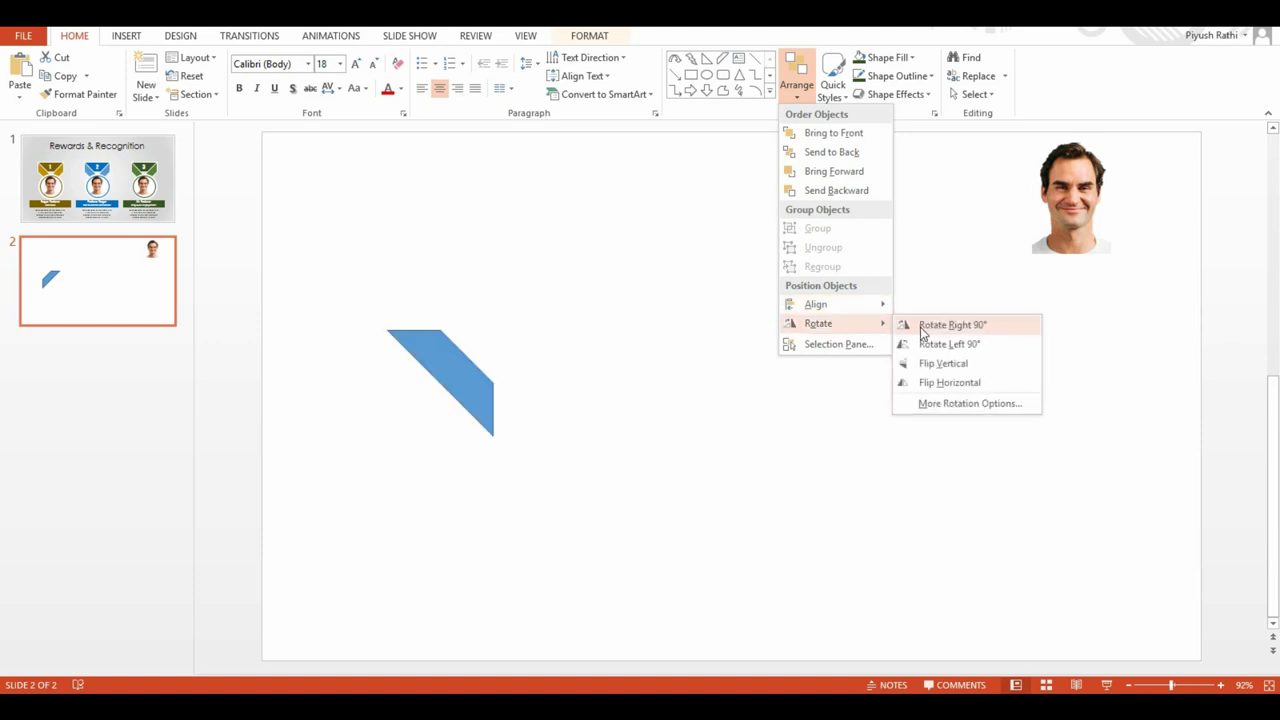
pyautogui.click(925, 346)
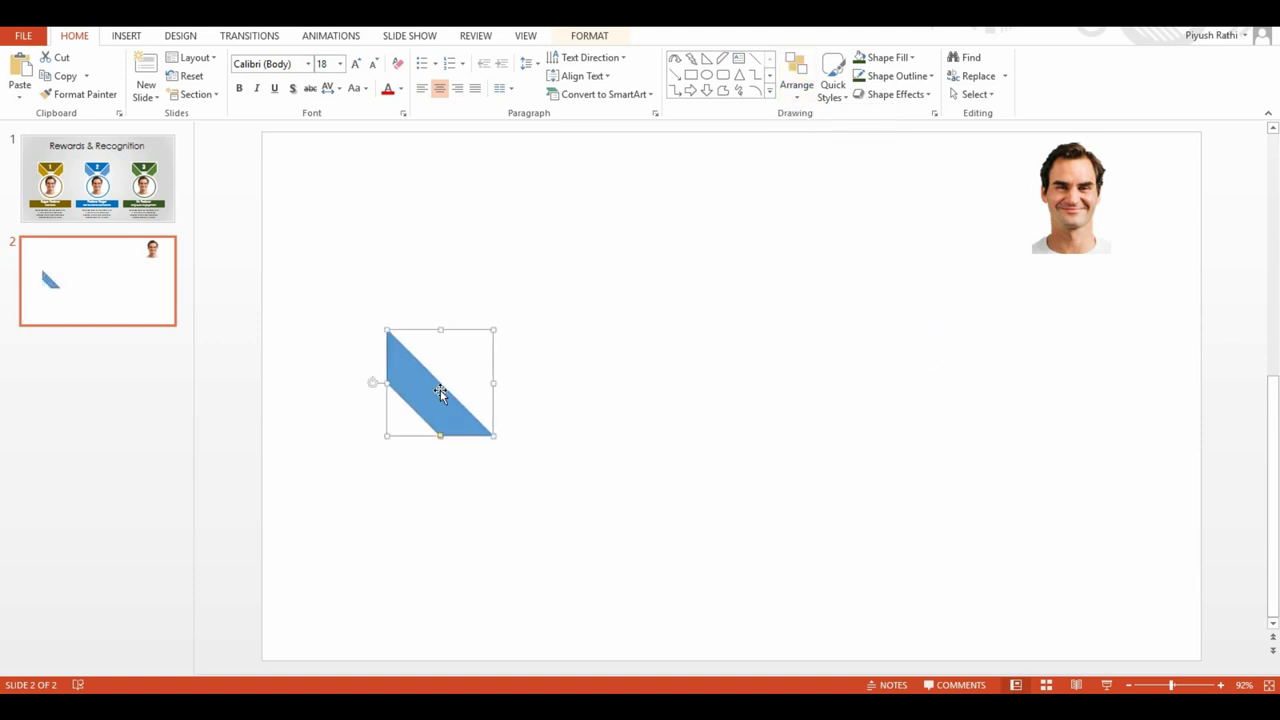
pyautogui.click(589, 36)
pyautogui.click(588, 76)
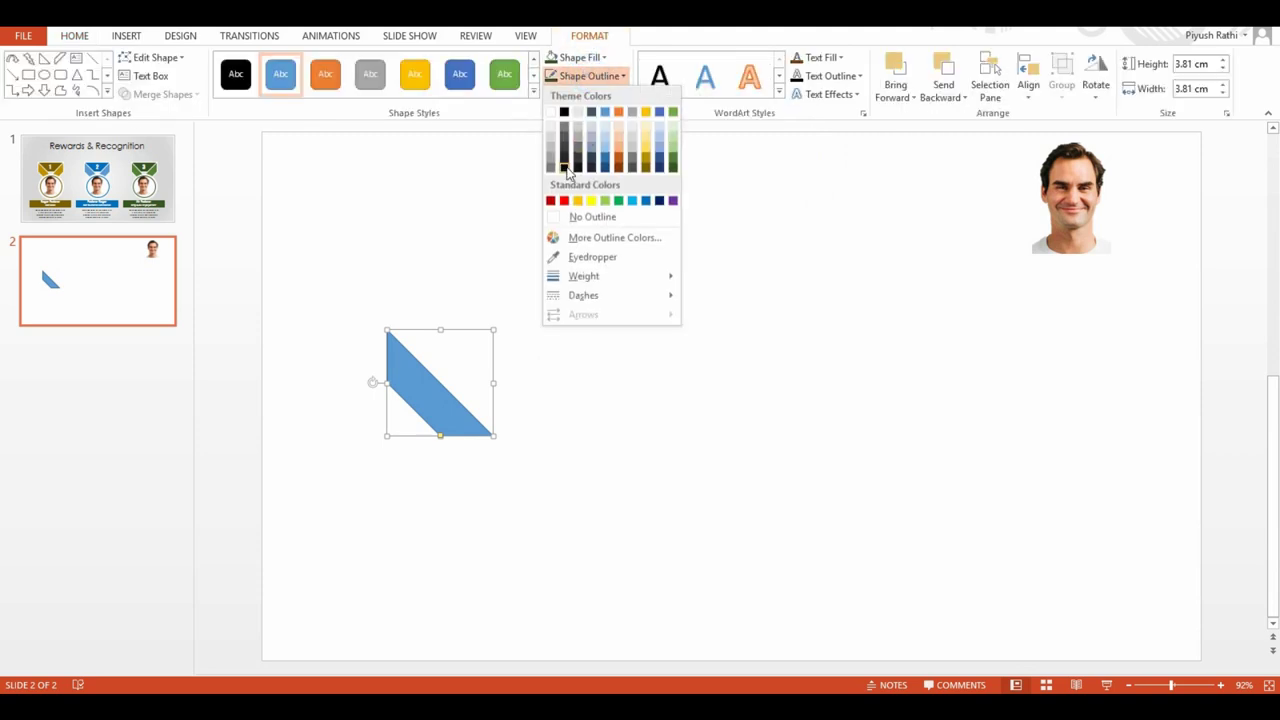
pyautogui.click(551, 113)
pyautogui.click(589, 76)
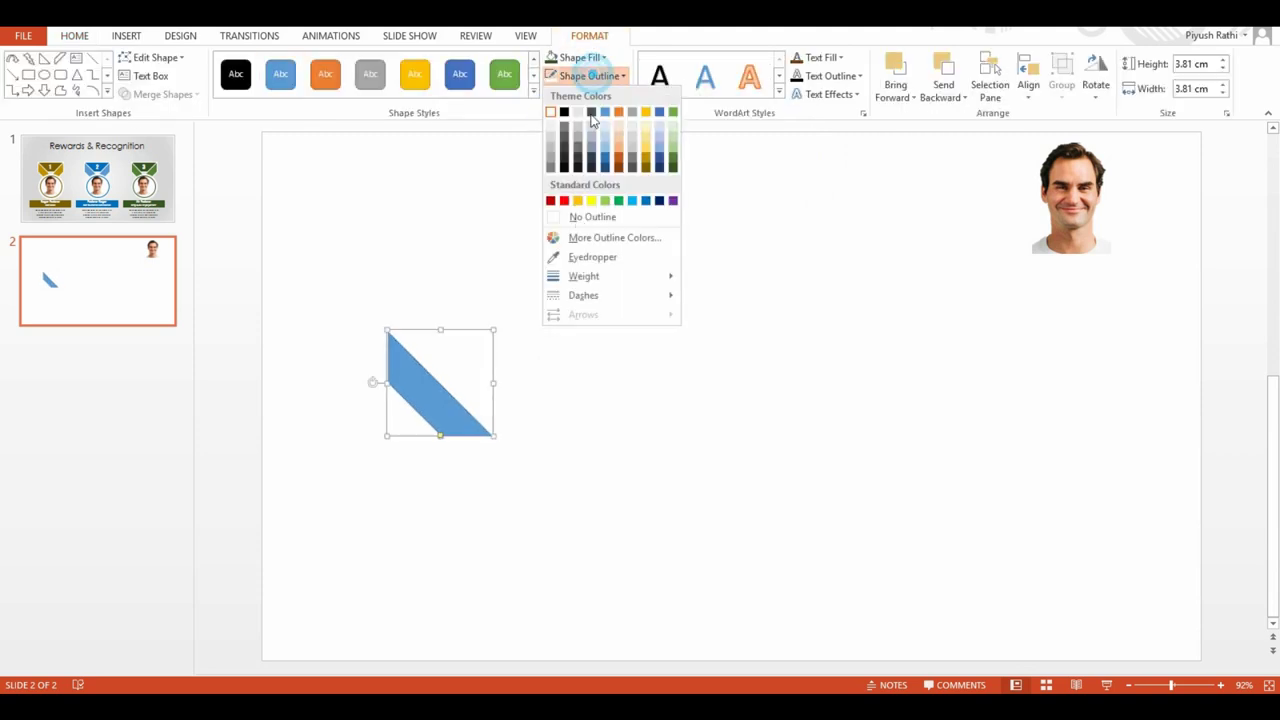
pyautogui.moveTo(610, 276)
pyautogui.click(729, 362)
# Step: Duplicate the band, flip the copy horizontally and butt the pieces together into a V
pyautogui.moveTo(434, 403); pyautogui.dragTo(504, 403)
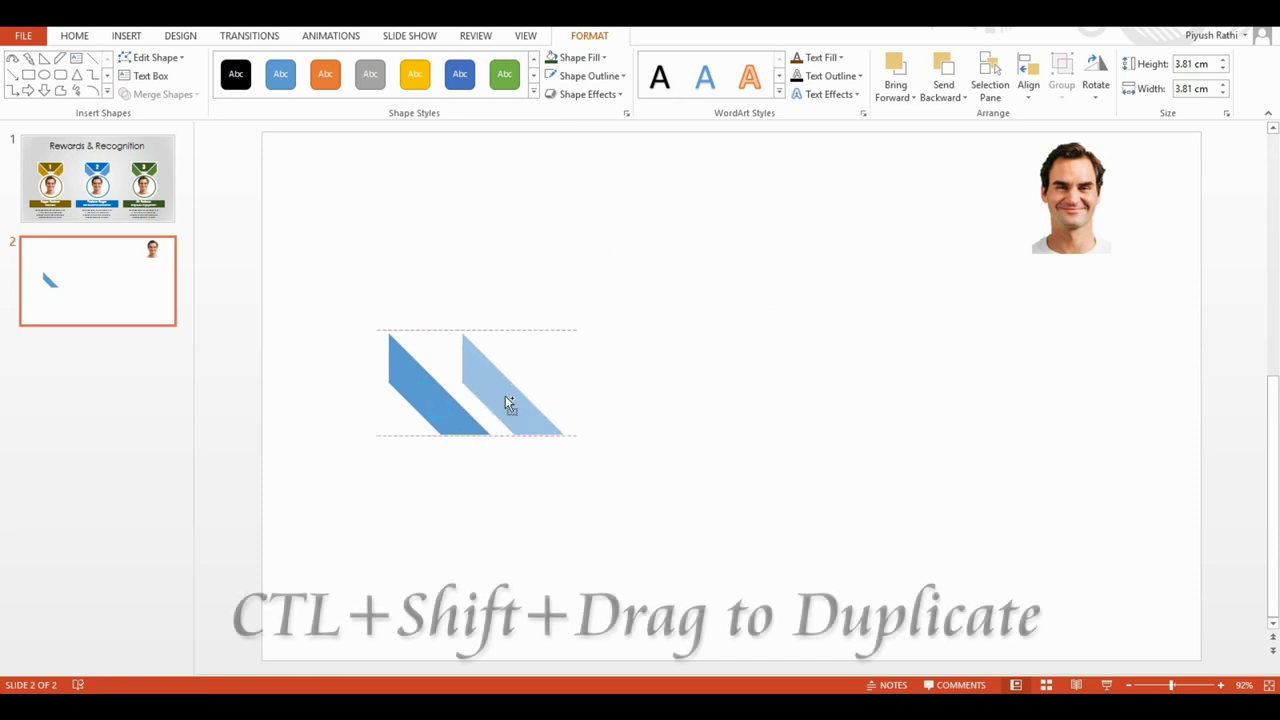
pyautogui.click(1096, 80)
pyautogui.click(1142, 174)
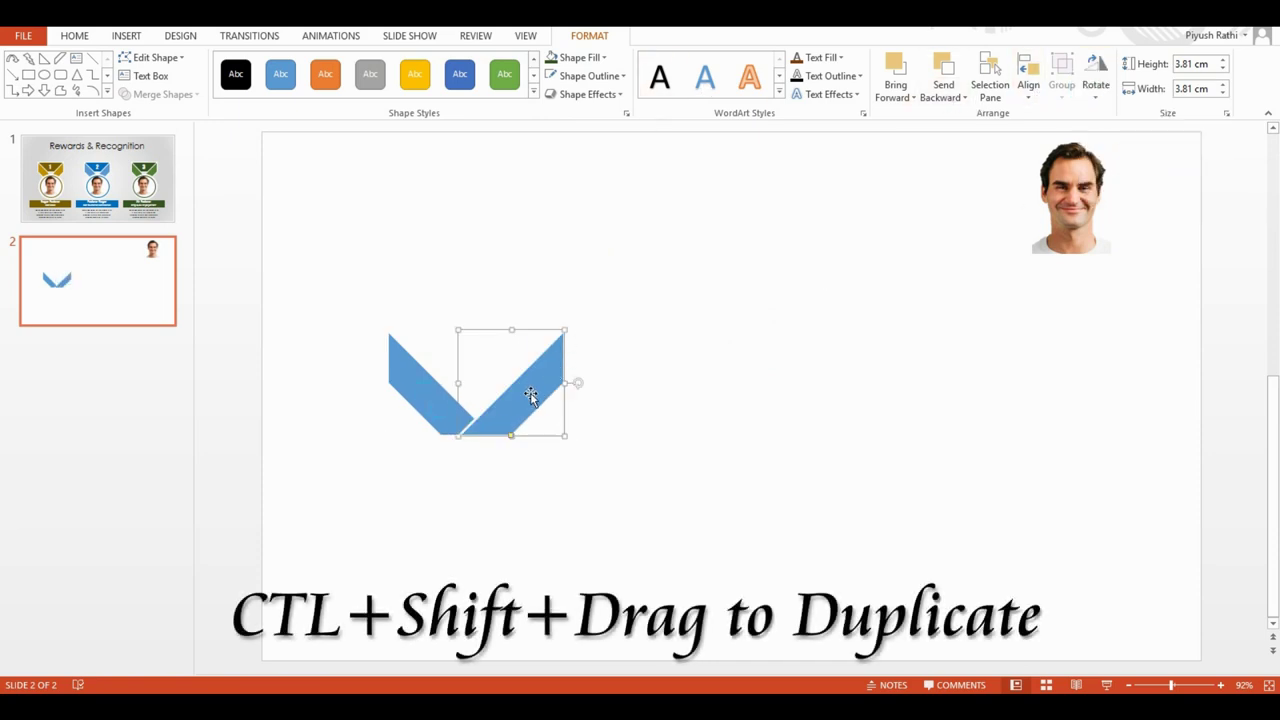
pyautogui.moveTo(531, 396); pyautogui.dragTo(508, 393)
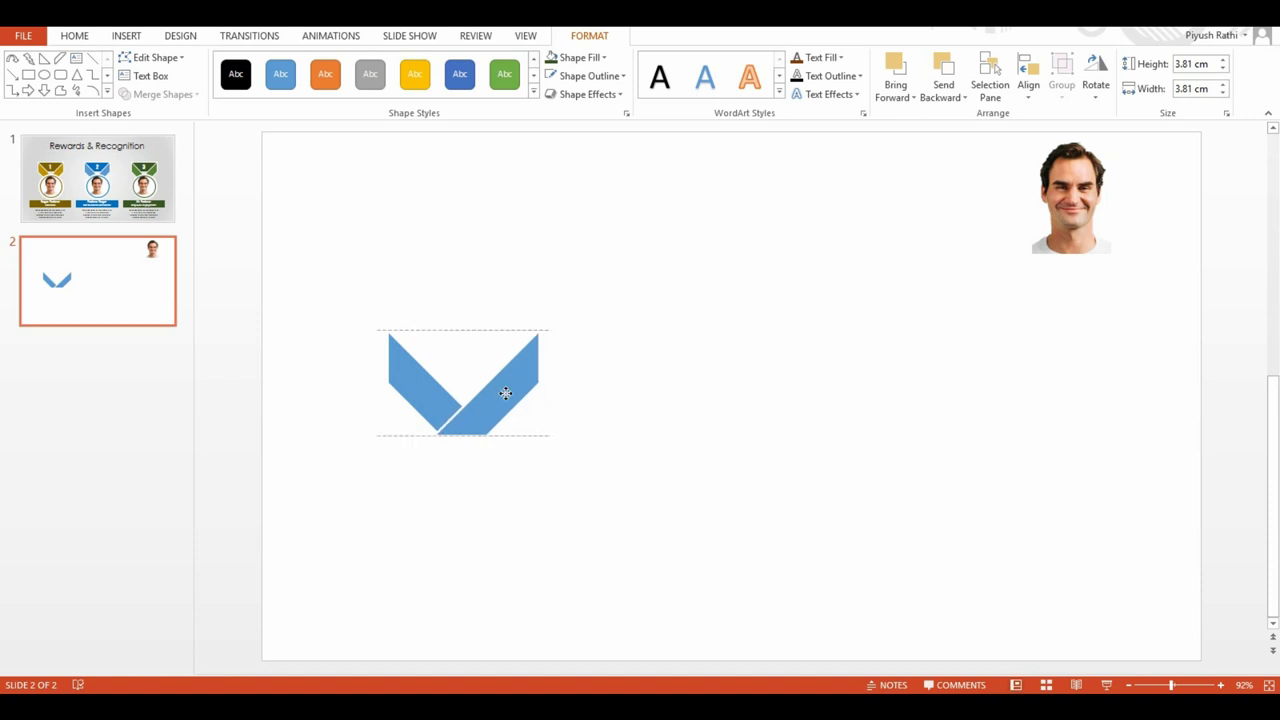
pyautogui.click(685, 278)
pyautogui.click(691, 75)
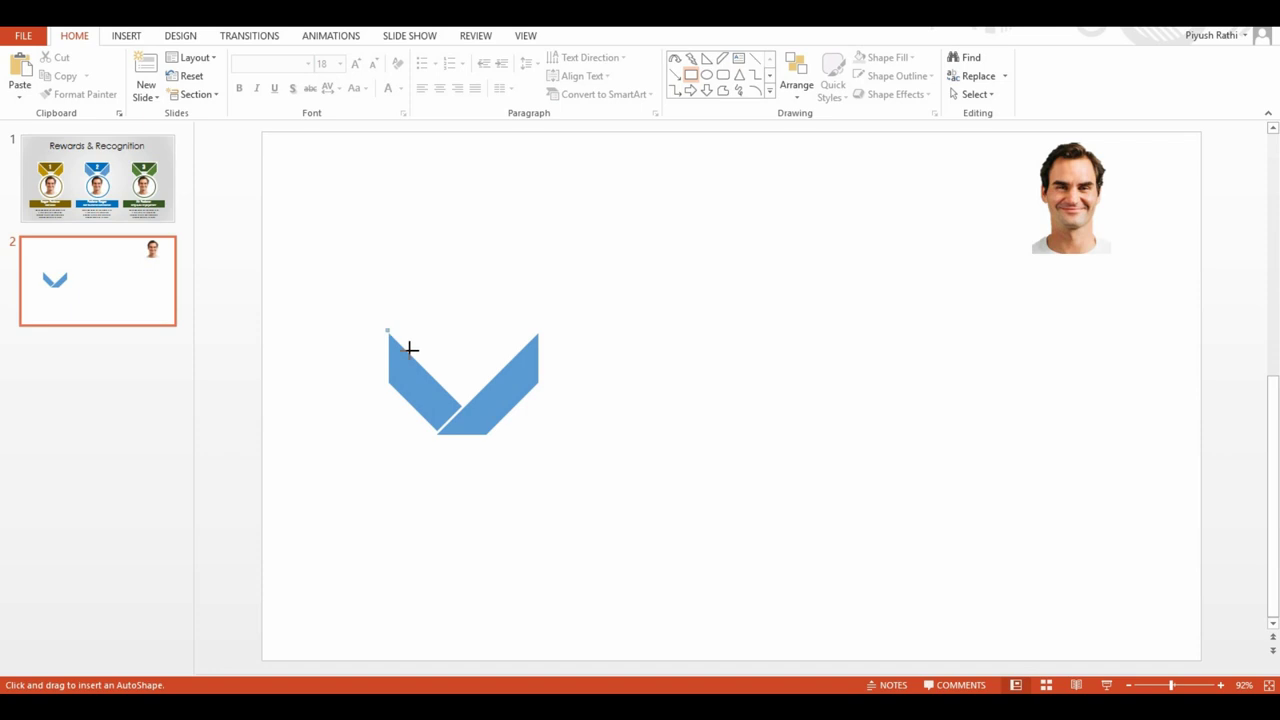
# Step: Draw a rectangle across the top of the V ribbon and fill it dark blue
pyautogui.moveTo(388, 330); pyautogui.dragTo(537, 380)
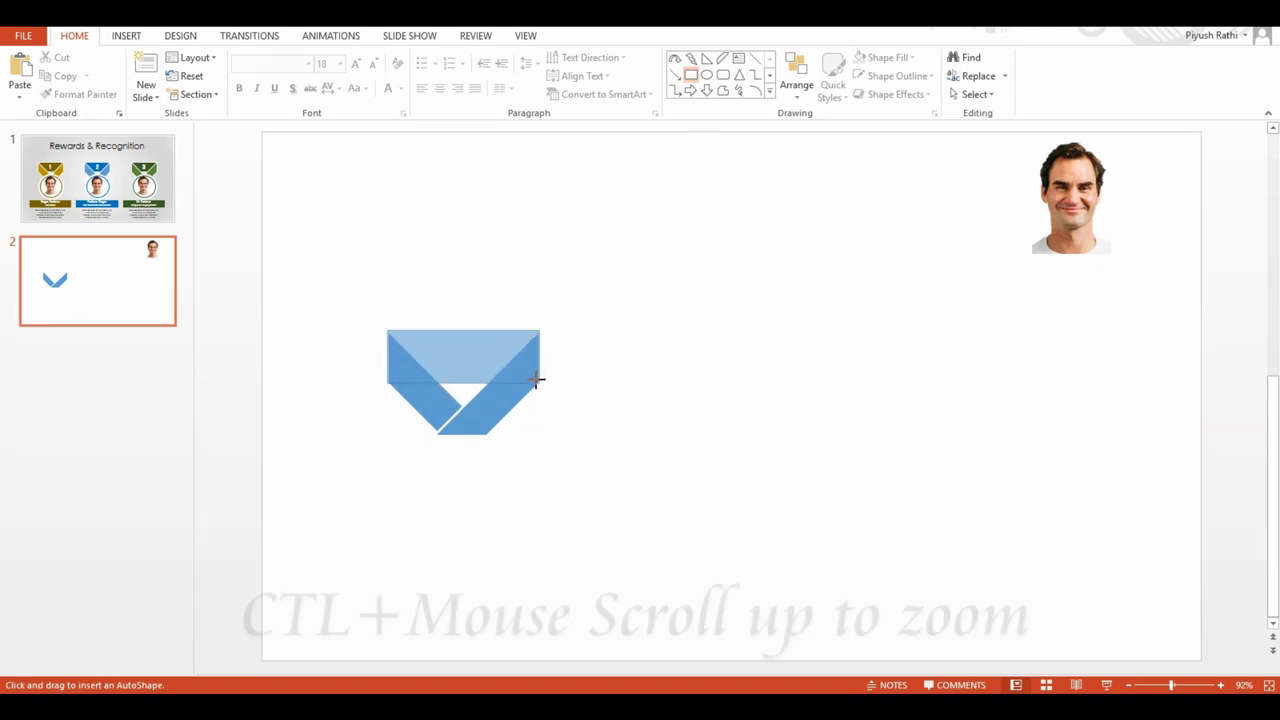
pyautogui.scroll(6, 422, 378)
pyautogui.scroll(8, 426, 377)
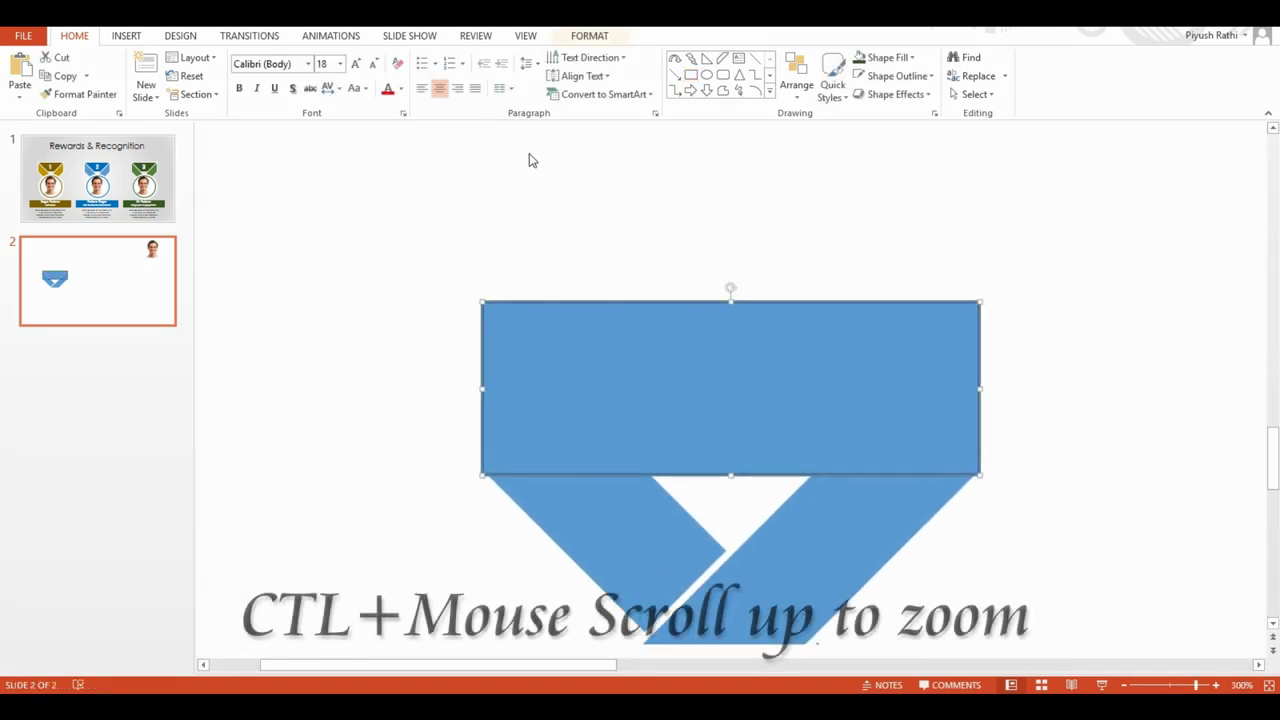
pyautogui.click(589, 35)
pyautogui.click(588, 76)
pyautogui.click(553, 113)
pyautogui.click(578, 57)
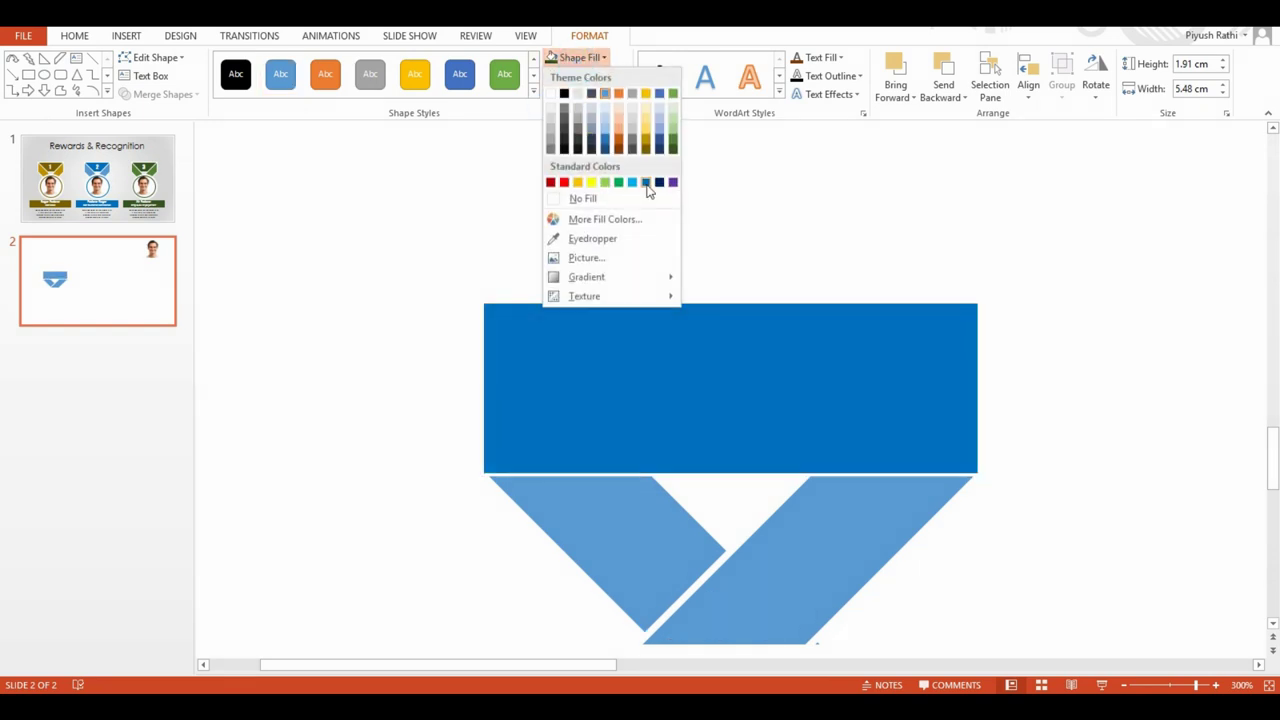
pyautogui.click(646, 183)
# Step: Send the dark-blue rectangle behind the ribbon pieces and nudge it slightly down
pyautogui.rightClick(665, 405)
pyautogui.click(716, 572)
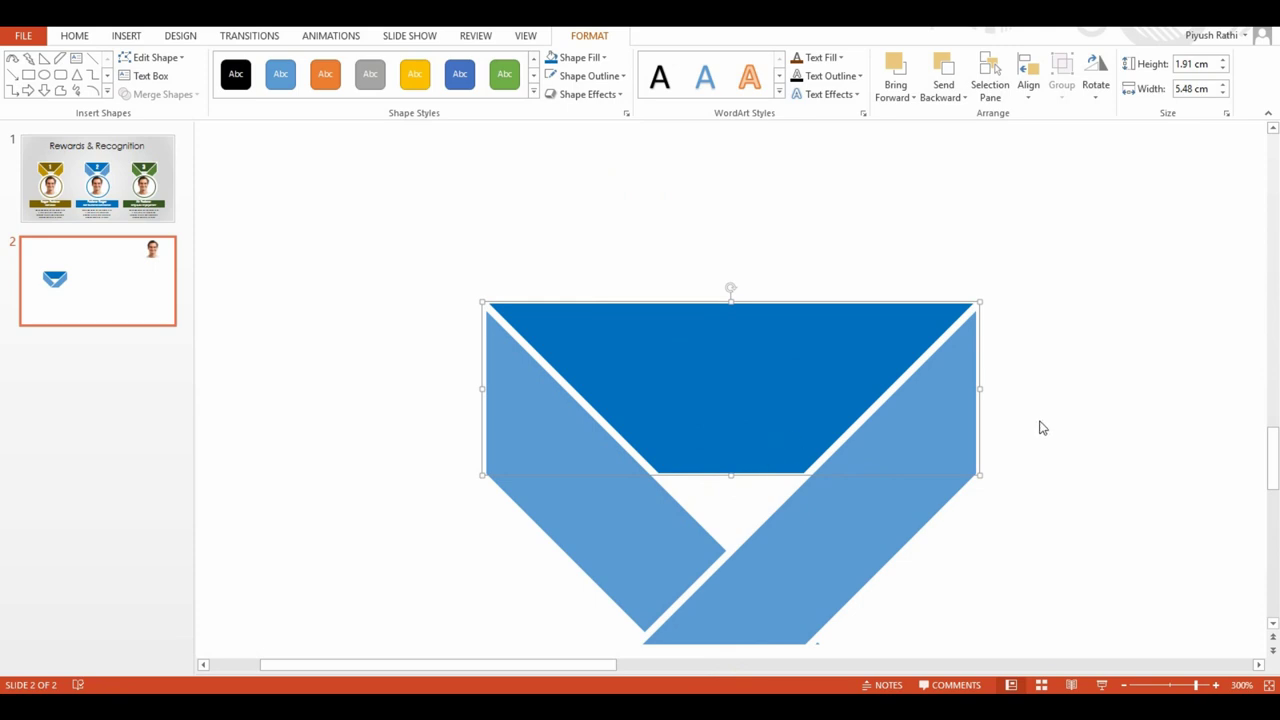
pyautogui.click(1070, 387)
pyautogui.moveTo(754, 380); pyautogui.dragTo(753, 391)
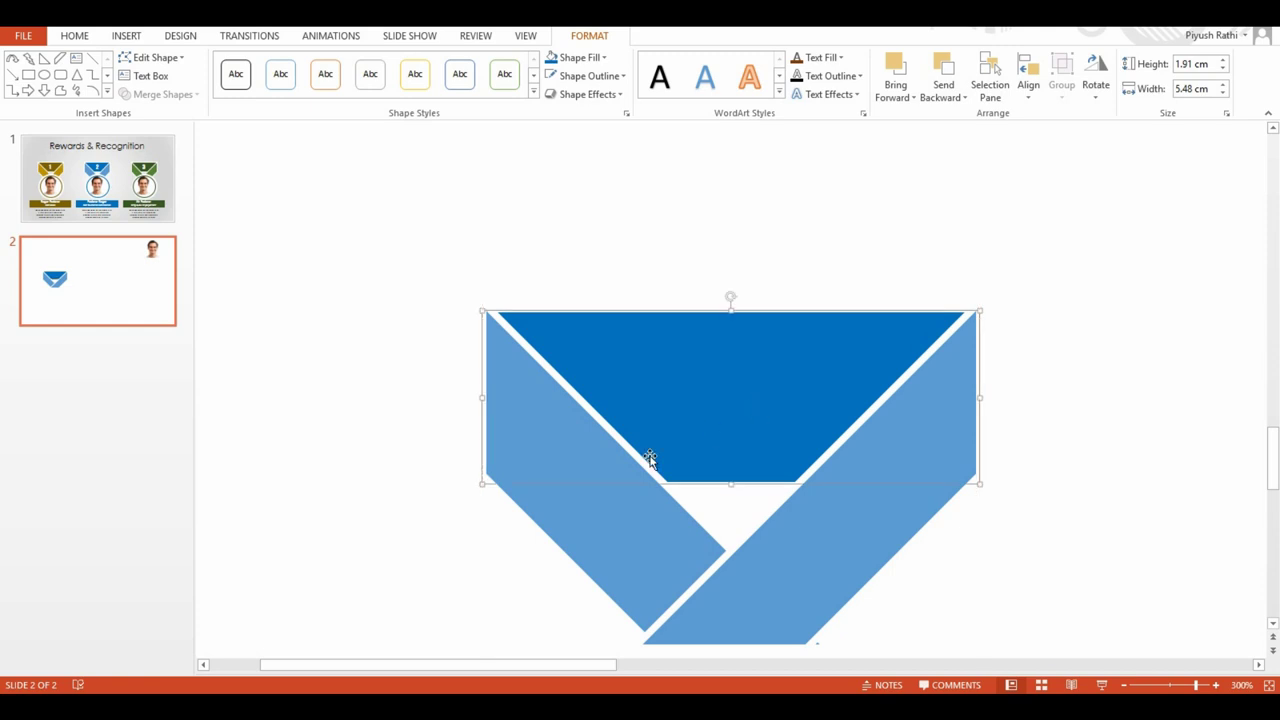
# Step: Thin the outlines of both light-blue ribbon strips to 1 pt
pyautogui.click(663, 529)
pyautogui.keyDown('shift'); pyautogui.click(864, 520); pyautogui.keyUp('shift')
pyautogui.click(600, 80)
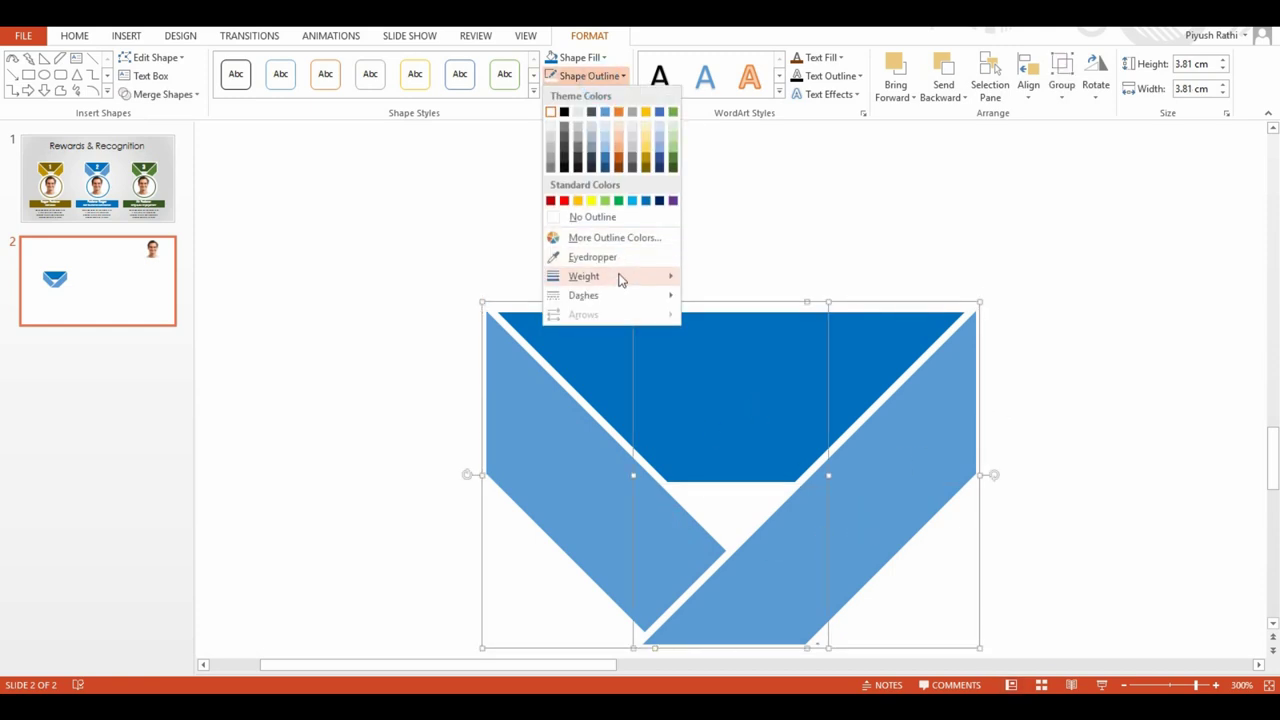
pyautogui.moveTo(620, 276)
pyautogui.click(745, 331)
pyautogui.click(752, 362)
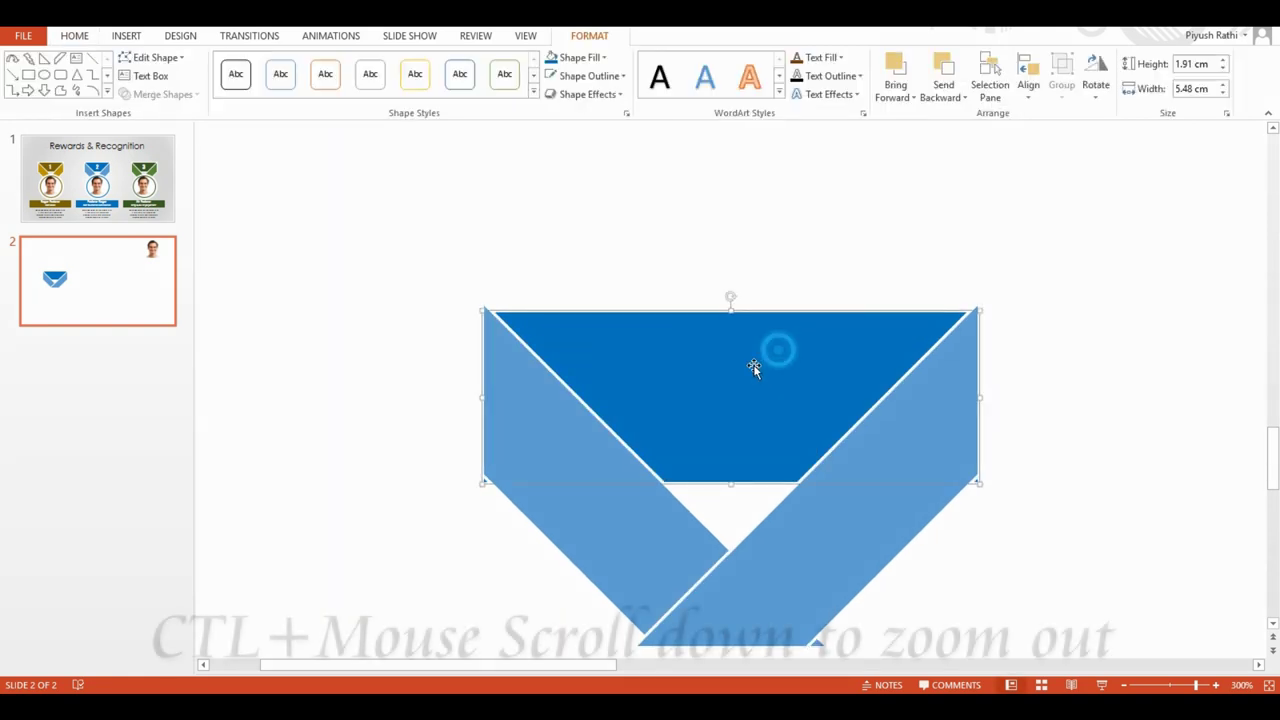
pyautogui.click(1015, 378)
# Step: Draw a circle below the ribbon and position it under the V
pyautogui.scroll(-5, 942, 393)
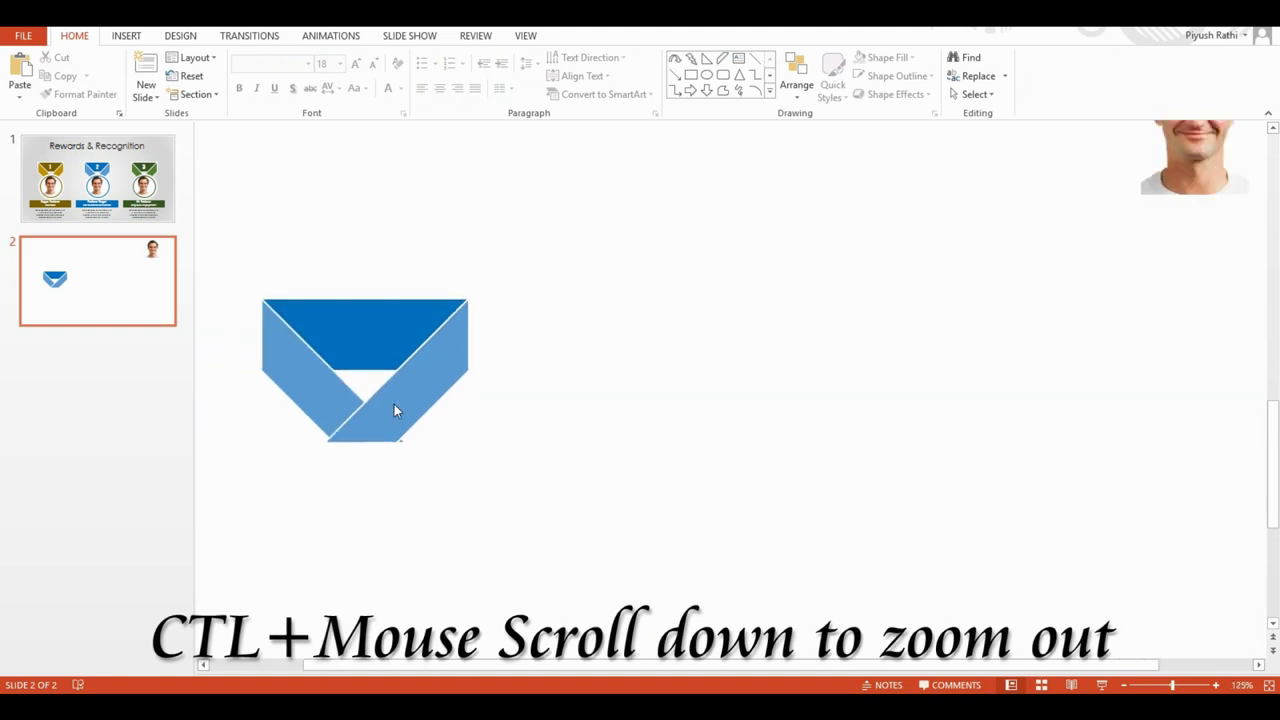
pyautogui.scroll(-2, 394, 404)
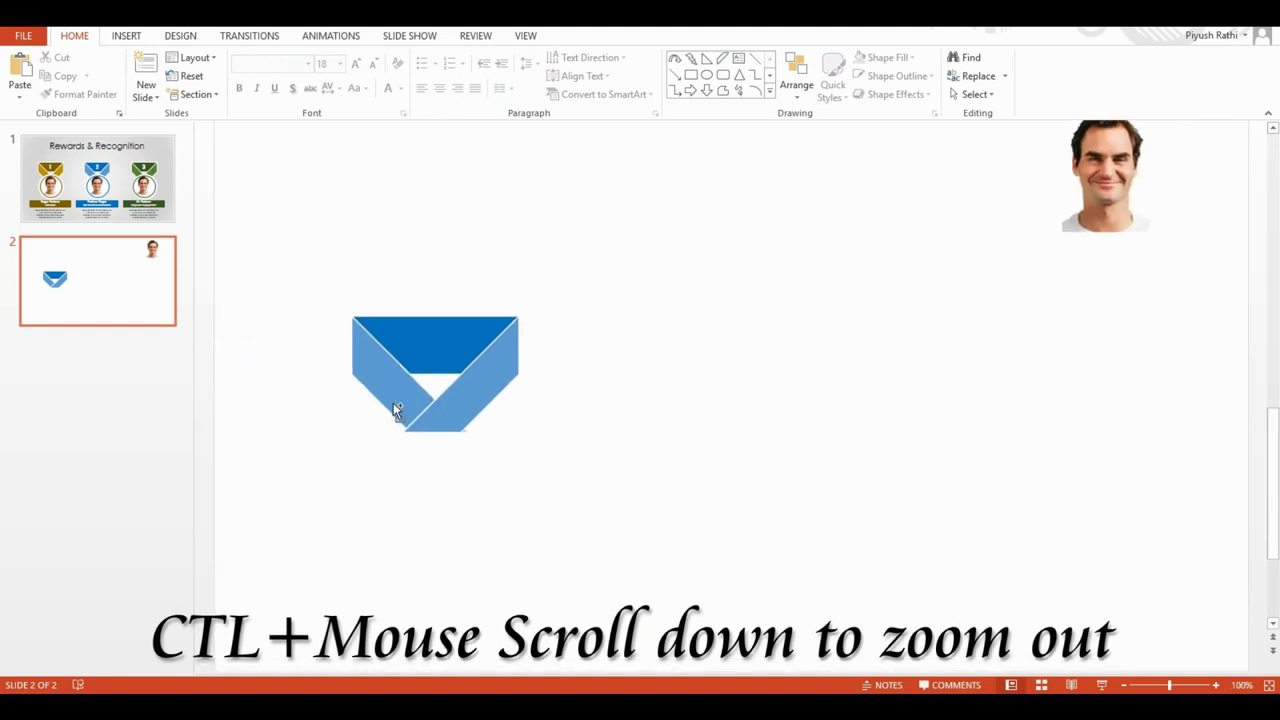
pyautogui.click(706, 76)
pyautogui.moveTo(386, 443)
pyautogui.mouseDown()
pyautogui.moveTo(445, 503)
pyautogui.moveTo(509, 527)
pyautogui.mouseUp()
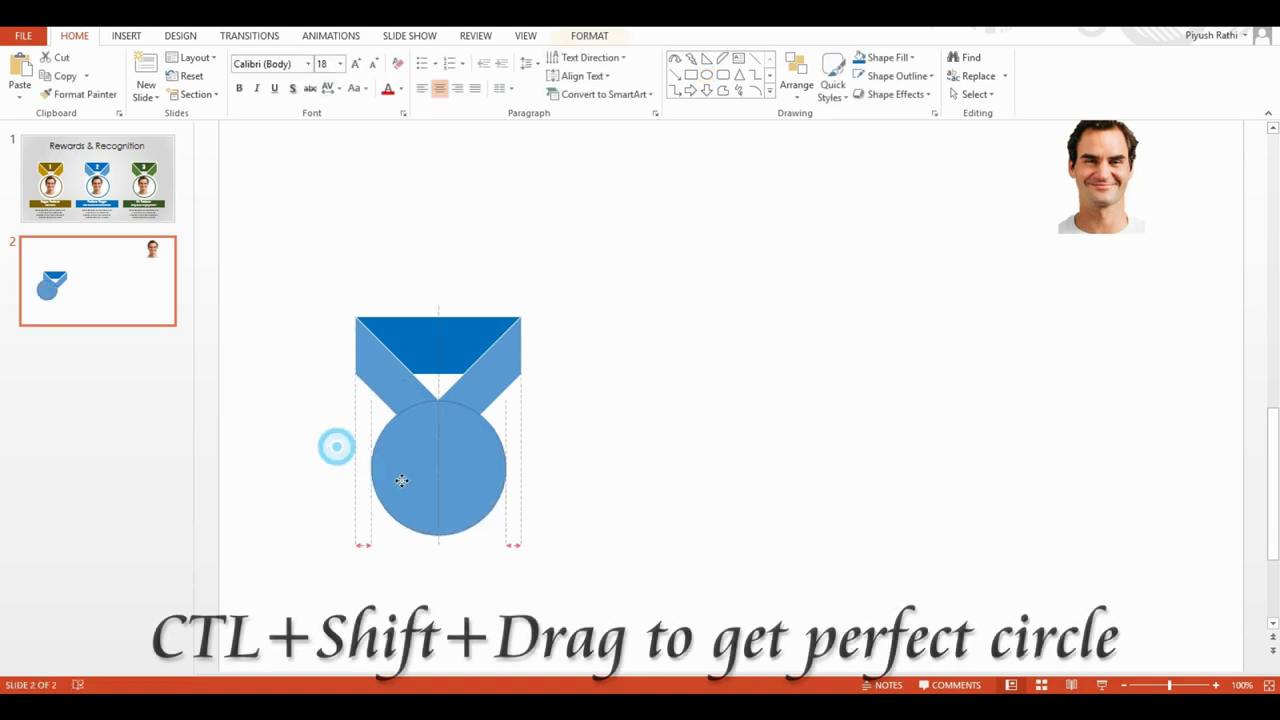
pyautogui.moveTo(396, 466); pyautogui.dragTo(524, 476)
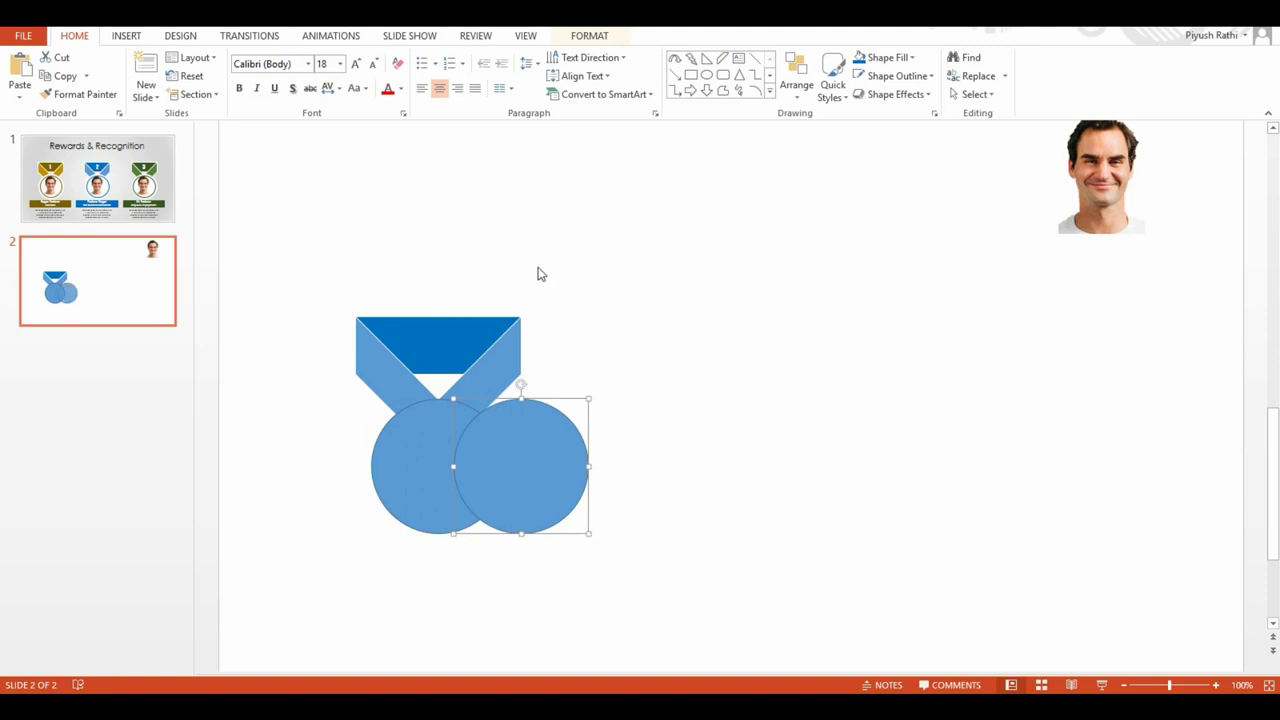
# Step: Give the left circle a white fill and white outline
pyautogui.click(412, 445)
pyautogui.click(590, 36)
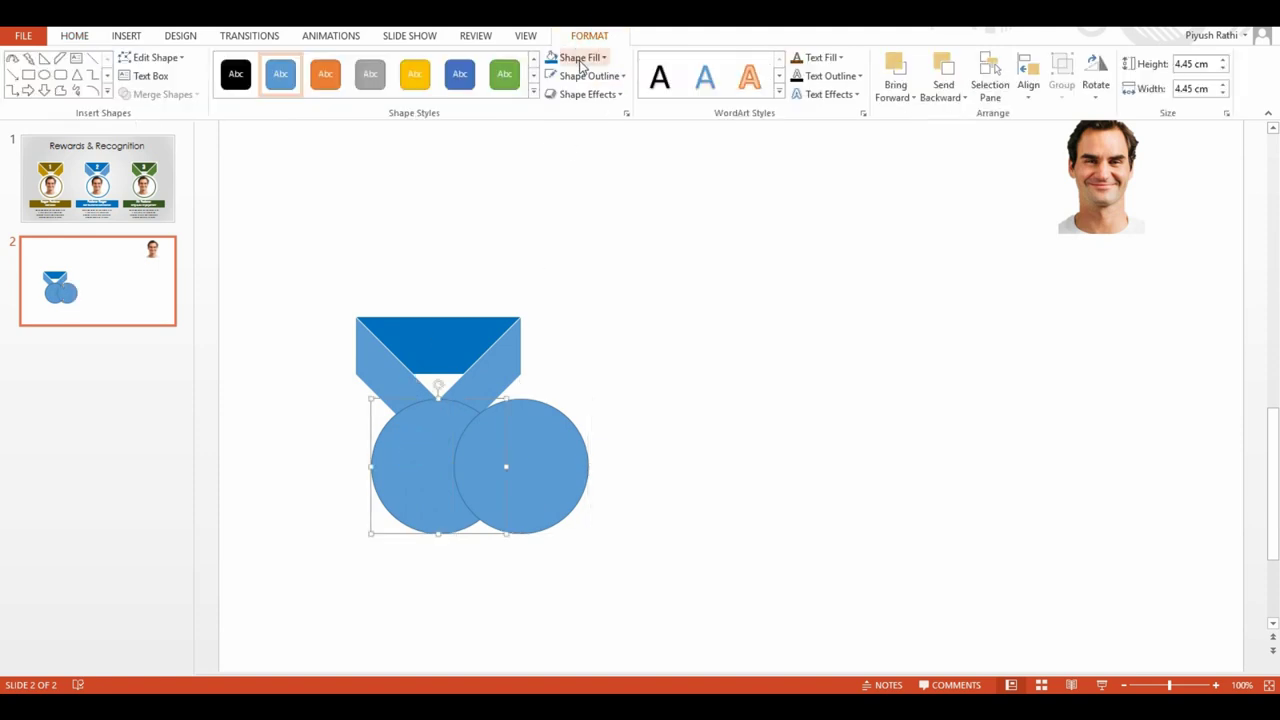
pyautogui.click(580, 57)
pyautogui.click(550, 93)
pyautogui.click(590, 76)
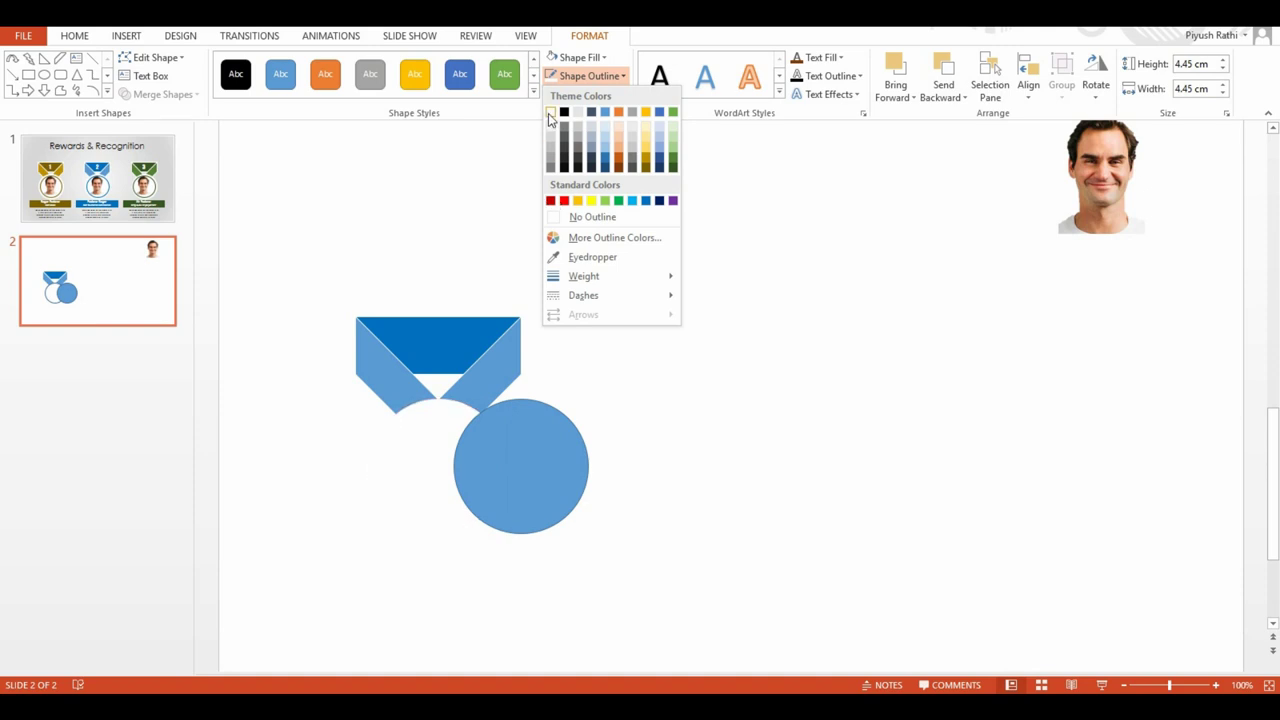
pyautogui.click(549, 113)
# Step: Move the blue circle onto the white one, shrink it slightly and fill it white
pyautogui.moveTo(566, 471); pyautogui.dragTo(486, 466)
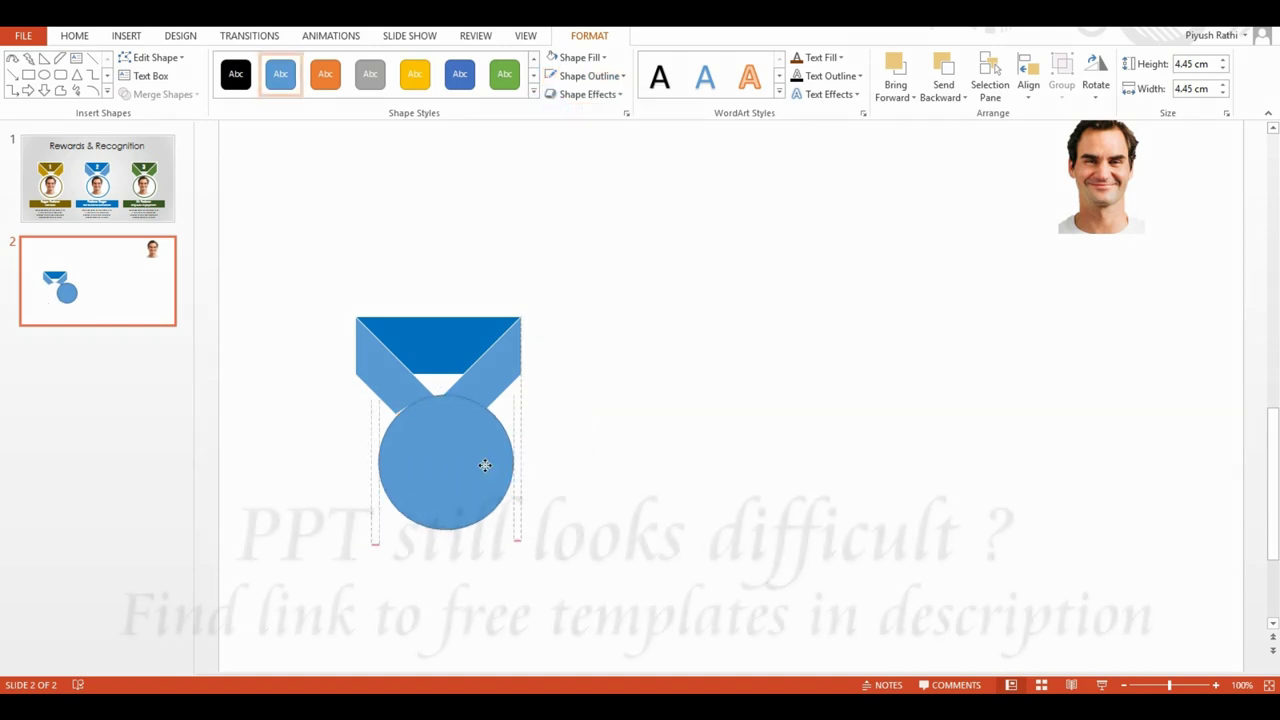
pyautogui.moveTo(506, 540); pyautogui.dragTo(500, 528)
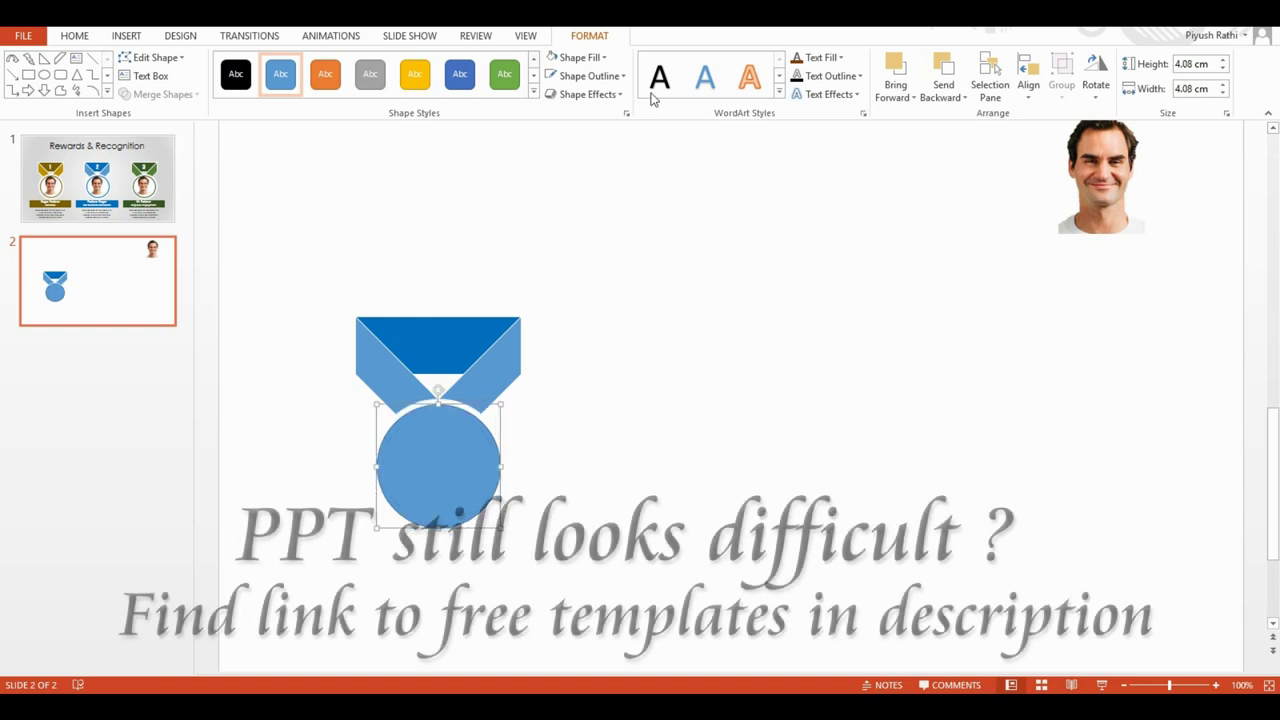
pyautogui.click(576, 60)
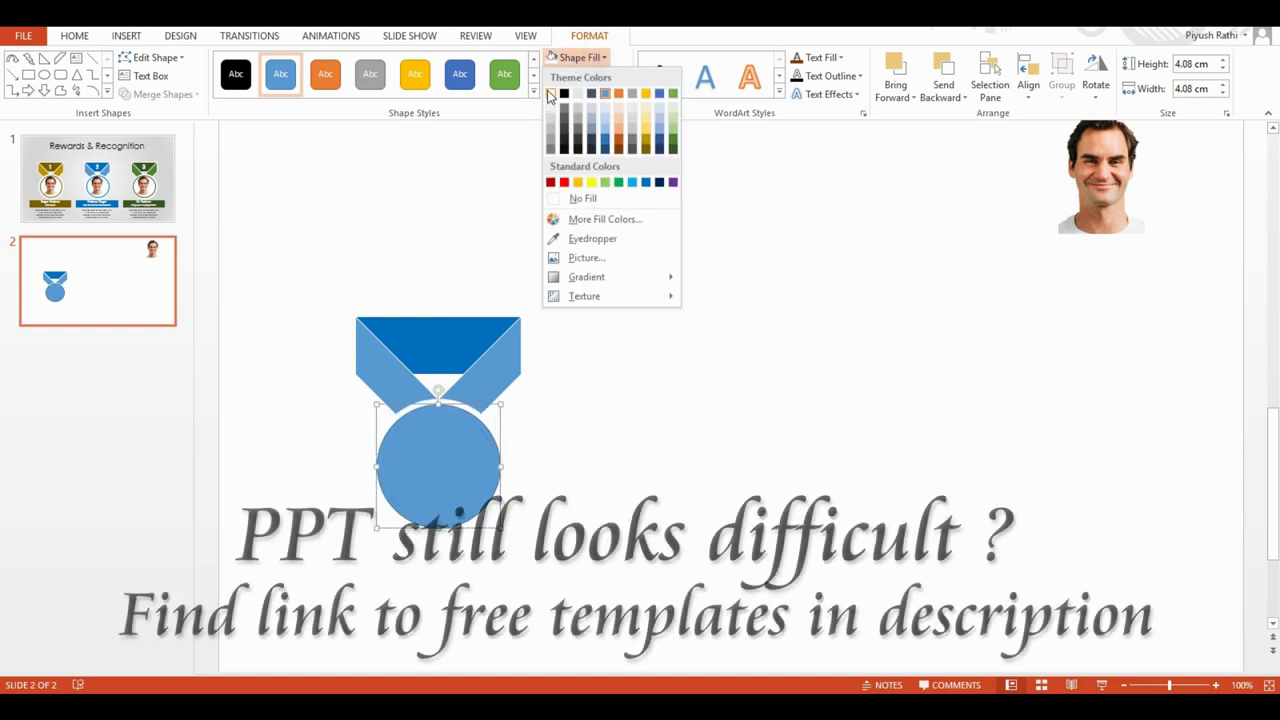
pyautogui.click(550, 93)
# Step: Give the circle a blue 2¼ pt outline ring
pyautogui.click(589, 76)
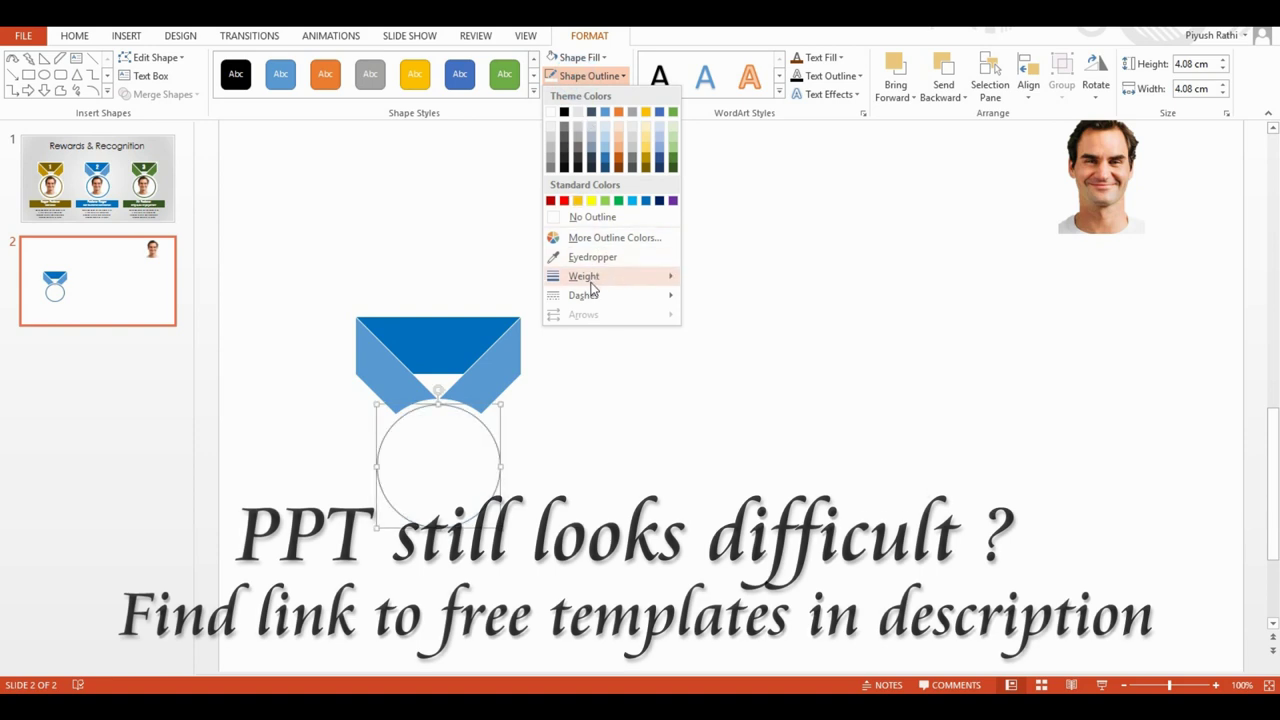
pyautogui.moveTo(590, 280)
pyautogui.click(738, 366)
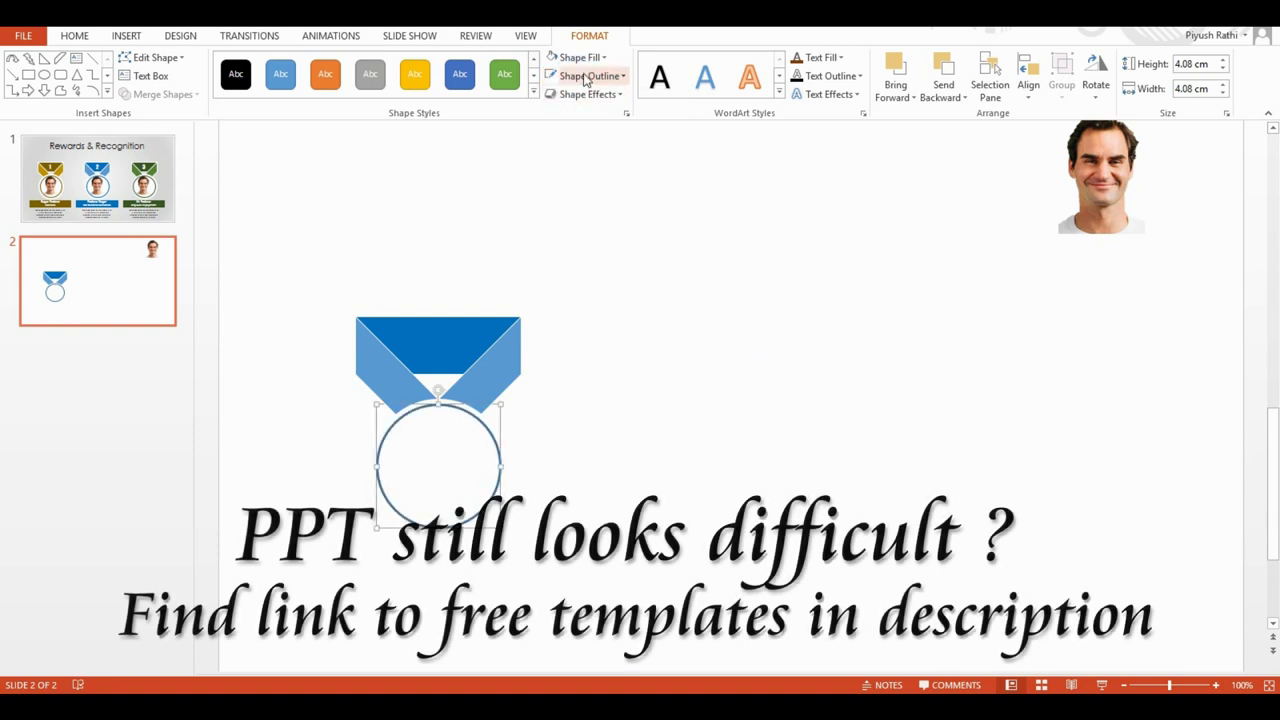
pyautogui.click(580, 77)
pyautogui.click(645, 201)
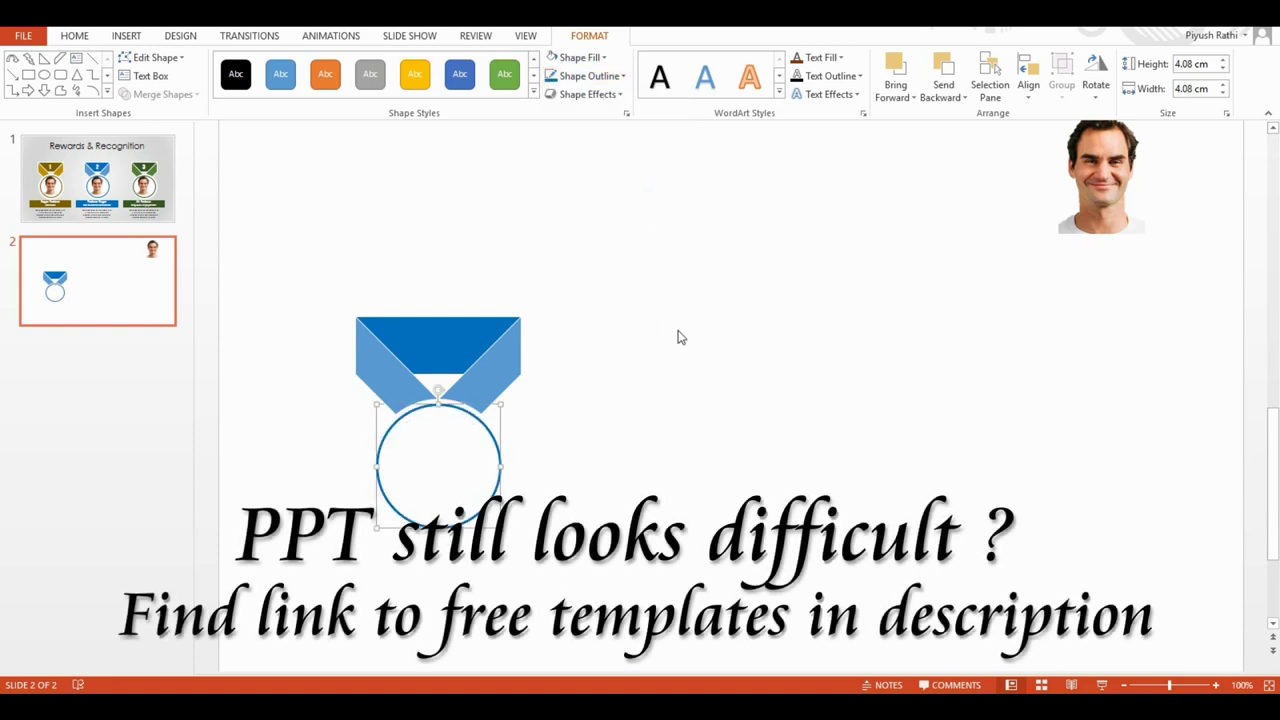
pyautogui.click(677, 337)
# Step: Bring the Federer photo in front of the circle, resized and centred inside the ring
pyautogui.moveTo(1055, 204)
pyautogui.mouseDown()
pyautogui.moveTo(578, 454)
pyautogui.moveTo(442, 459)
pyautogui.mouseUp()
pyautogui.rightClick(621, 424)
pyautogui.click(660, 556)
pyautogui.moveTo(487, 399); pyautogui.dragTo(481, 419)
pyautogui.moveTo(439, 467); pyautogui.dragTo(441, 471)
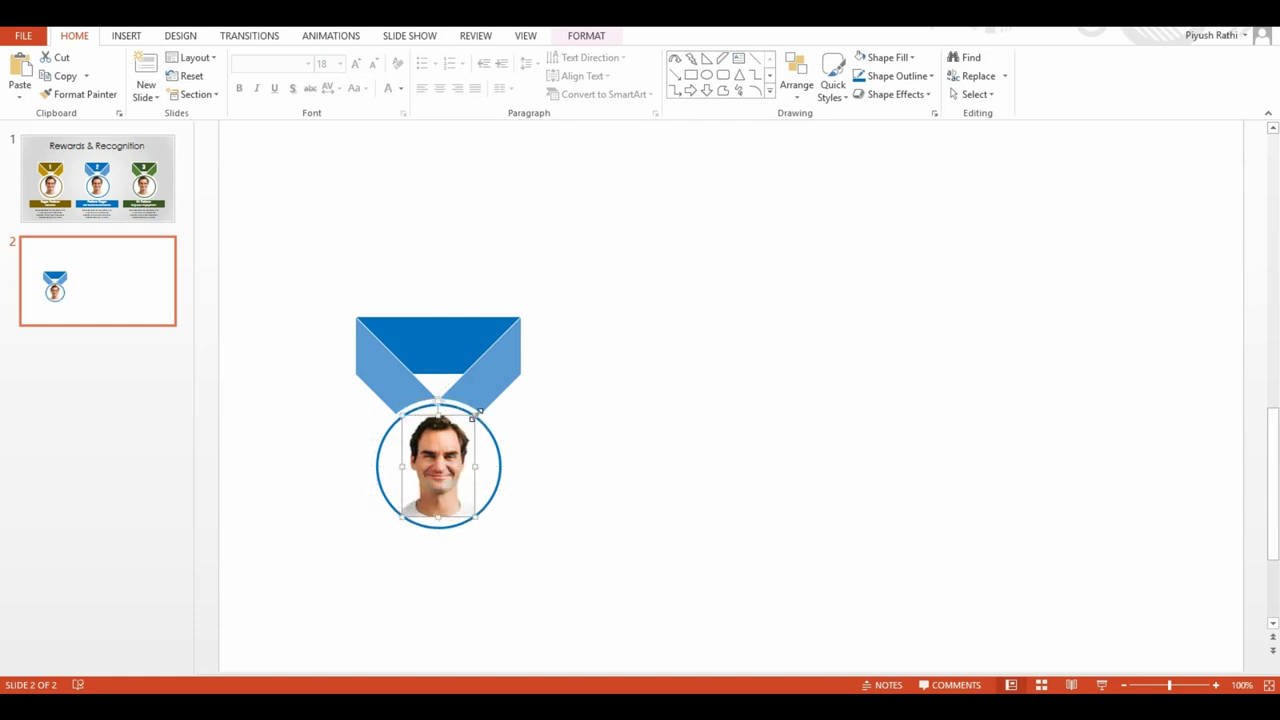
pyautogui.press('Escape')
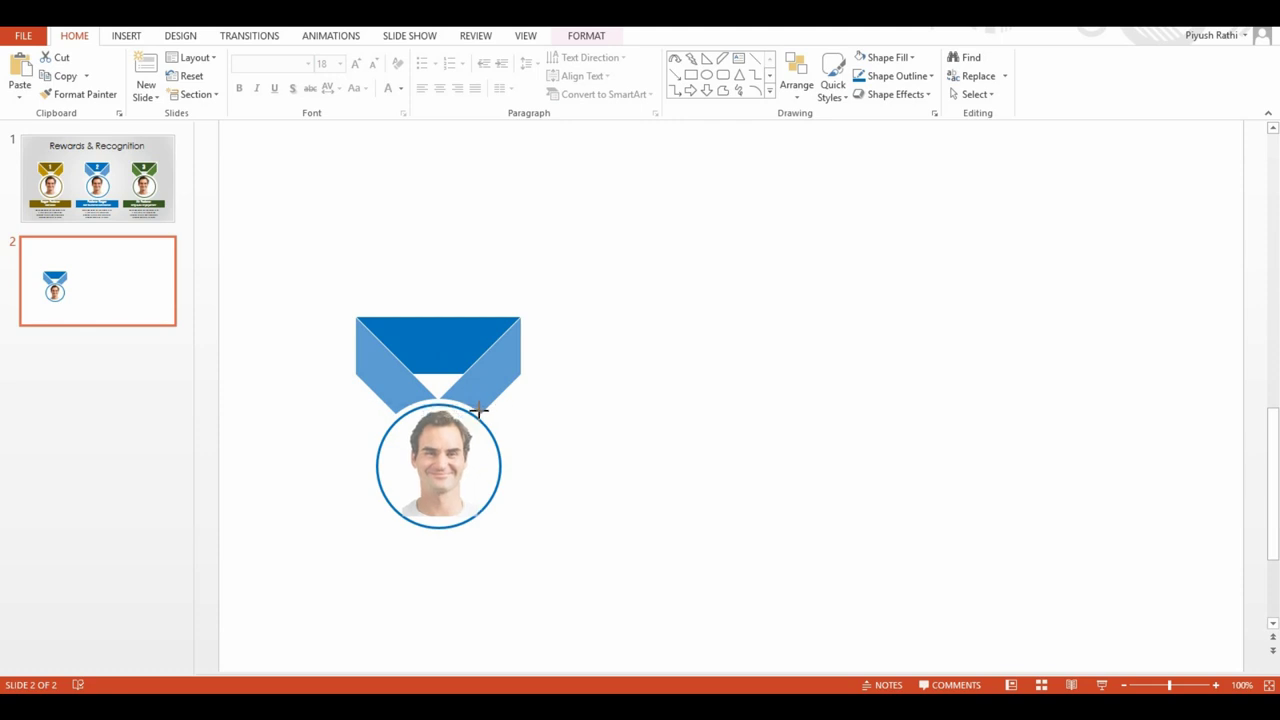
pyautogui.click(455, 440)
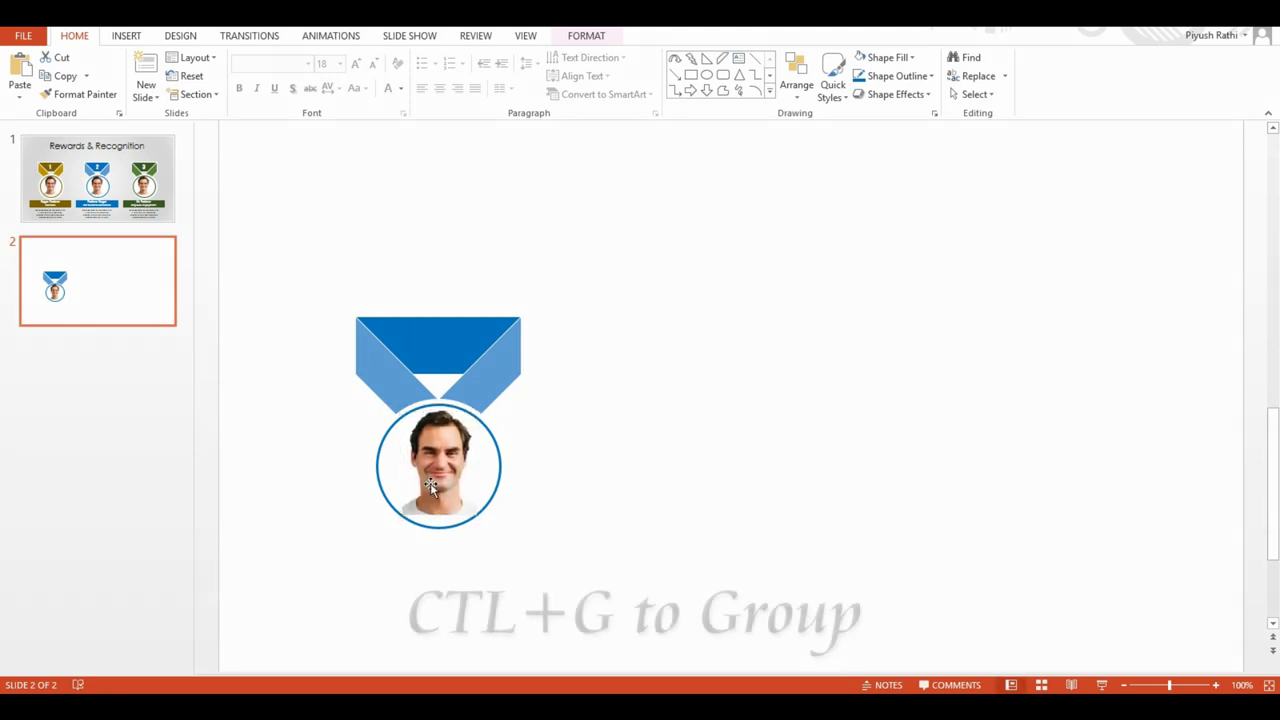
# Step: Select the ribbon, ring and photo together and align them centre
pyautogui.moveTo(320, 278); pyautogui.dragTo(586, 436)
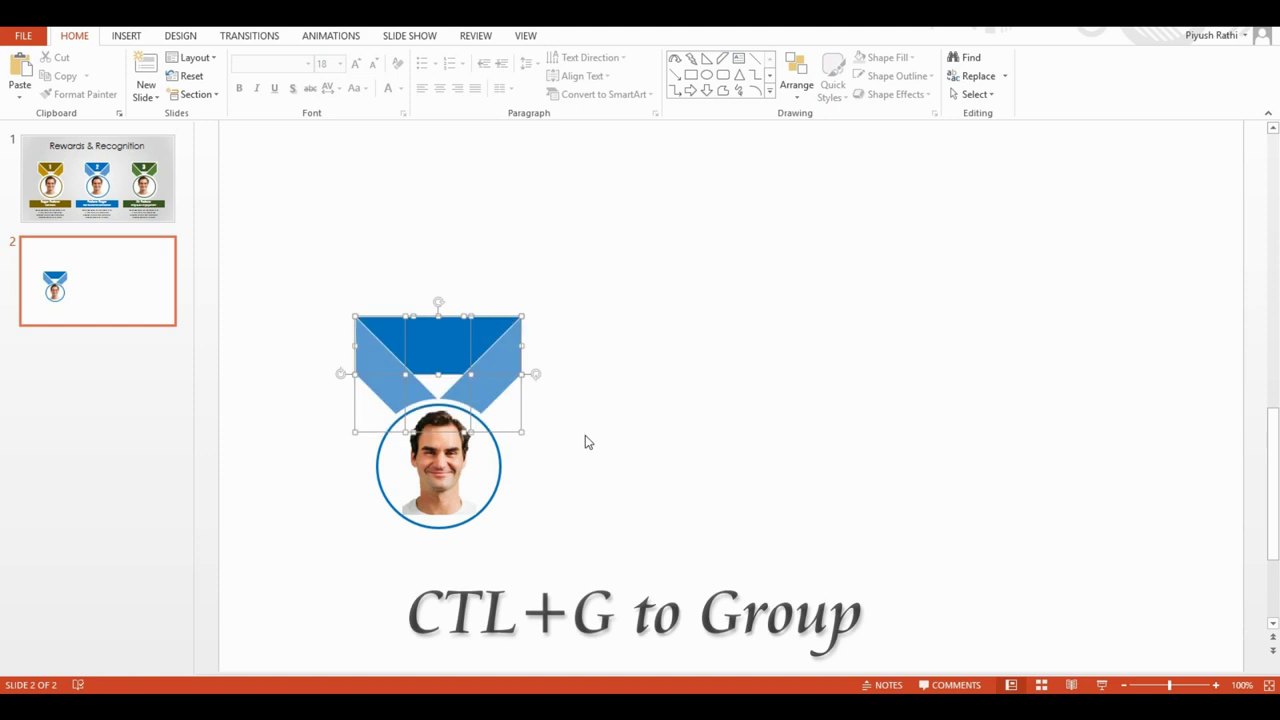
pyautogui.moveTo(314, 266); pyautogui.dragTo(560, 543)
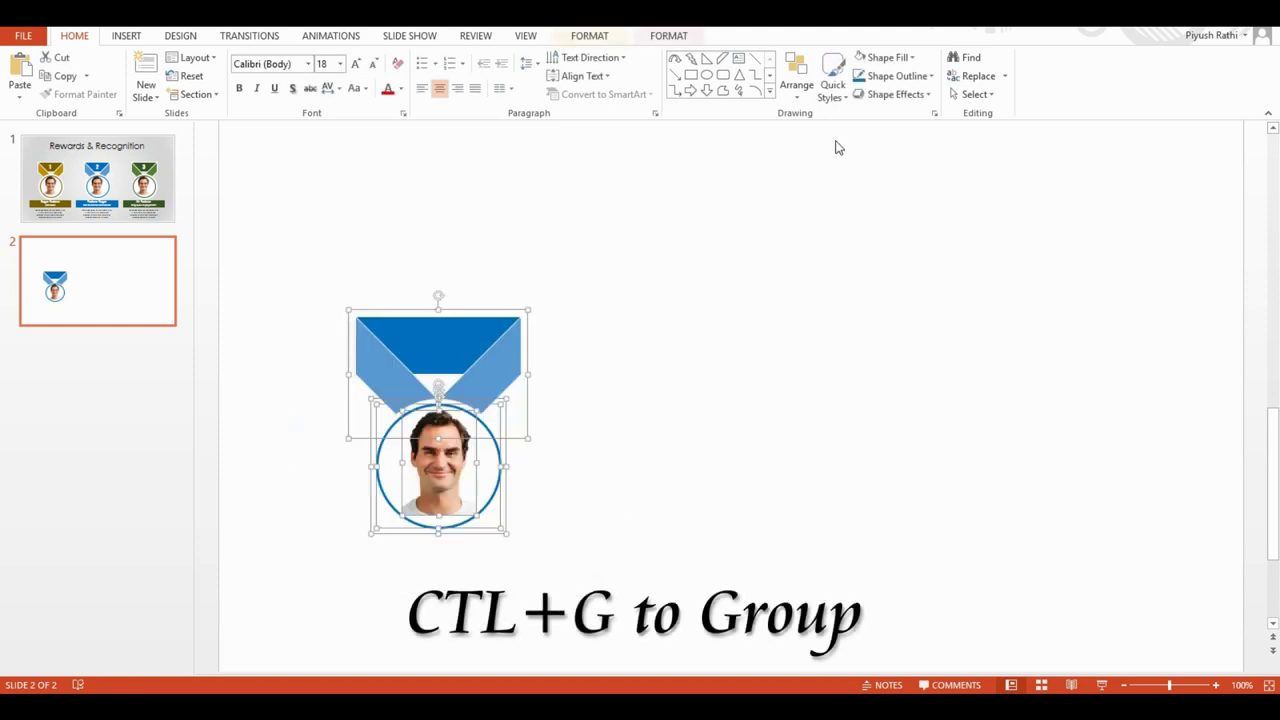
pyautogui.click(797, 72)
pyautogui.moveTo(837, 306)
pyautogui.click(954, 330)
pyautogui.click(911, 360)
# Step: Add a centered text box below the medal on slide 2
pyautogui.keyDown('ctrl'); pyautogui.scroll(-2, 503, 405); pyautogui.keyUp('ctrl')
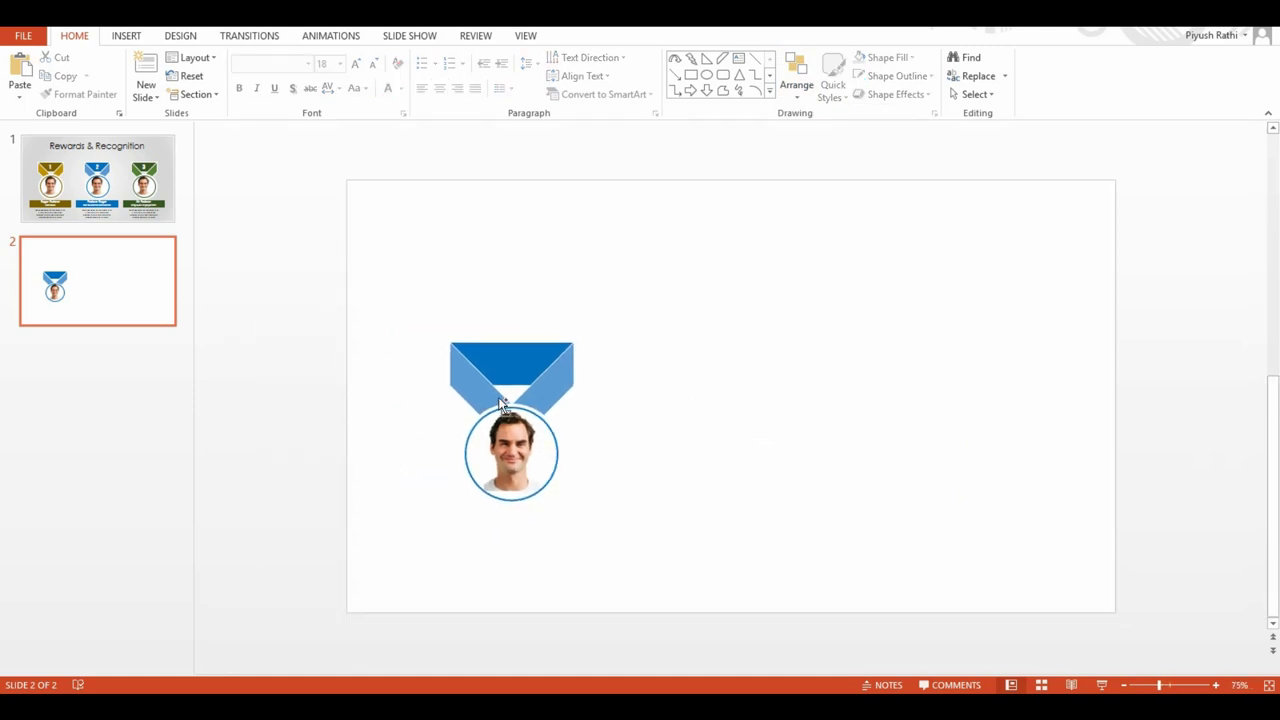
pyautogui.click(740, 58)
pyautogui.moveTo(418, 518); pyautogui.dragTo(612, 555)
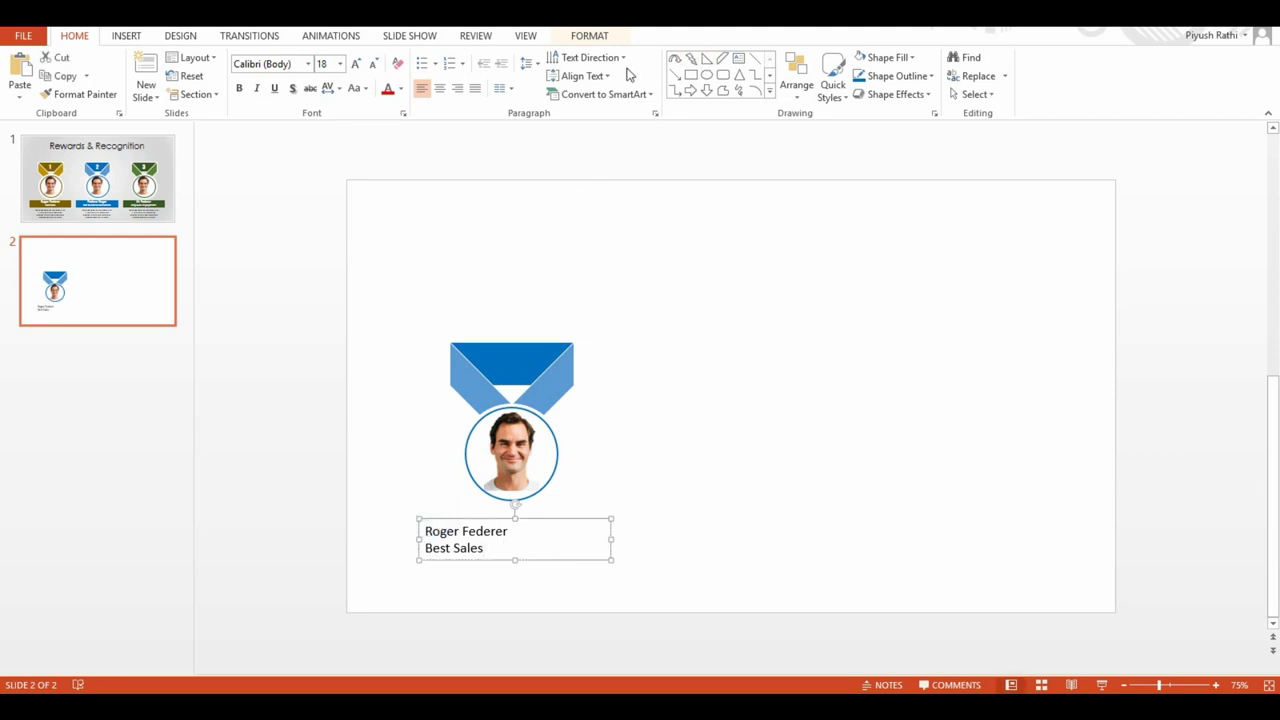
pyautogui.click(439, 88)
# Step: Set the caption font to Century Gothic and bold the name line, then return to slide 1
pyautogui.click(308, 63)
pyautogui.scroll(-2, 283, 268)
pyautogui.scroll(-6, 283, 268)
pyautogui.scroll(-1, 283, 268)
pyautogui.click(295, 411)
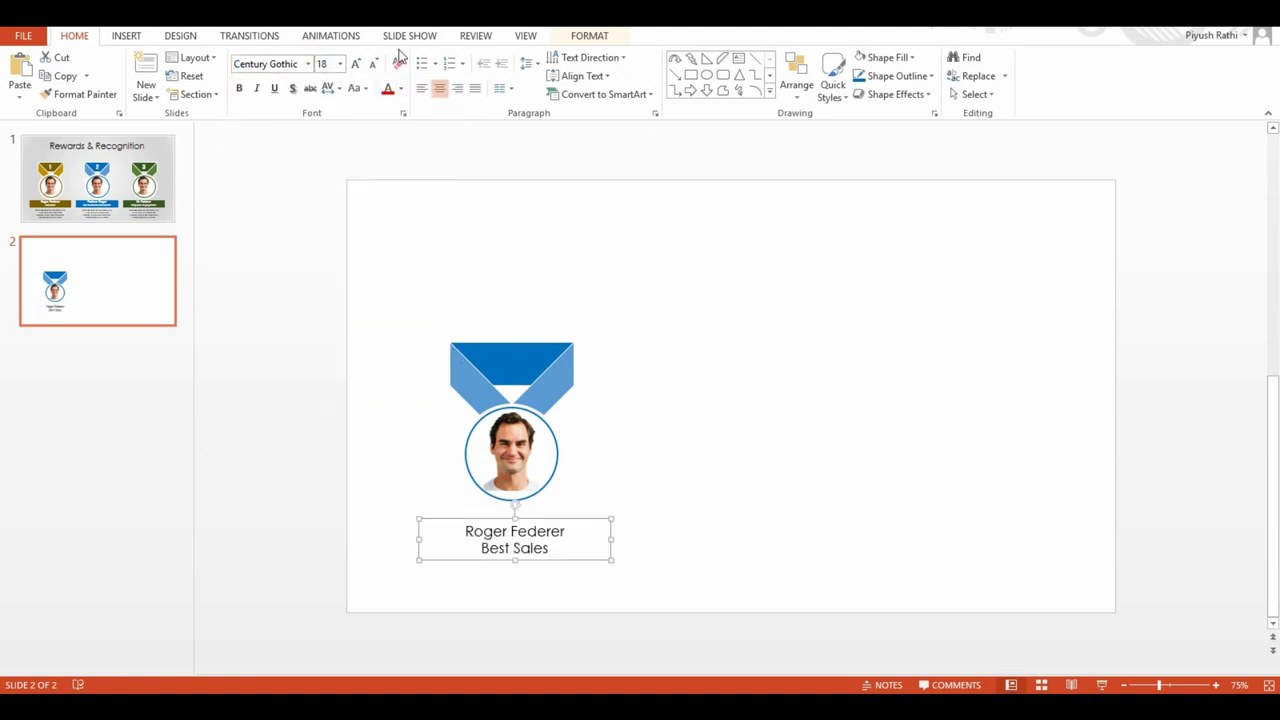
pyautogui.moveTo(524, 538)
pyautogui.mouseDown()
pyautogui.moveTo(465, 531)
pyautogui.moveTo(550, 548)
pyautogui.mouseUp()
pyautogui.click(239, 88)
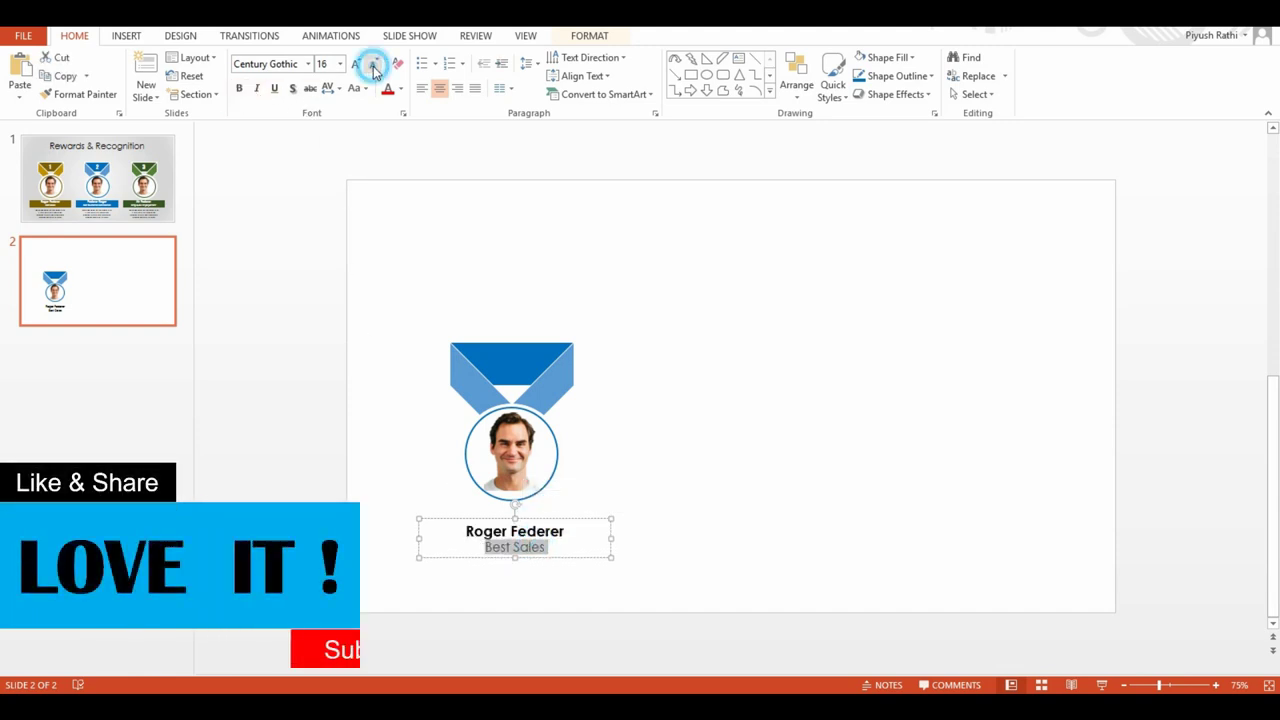
pyautogui.click(97, 178)
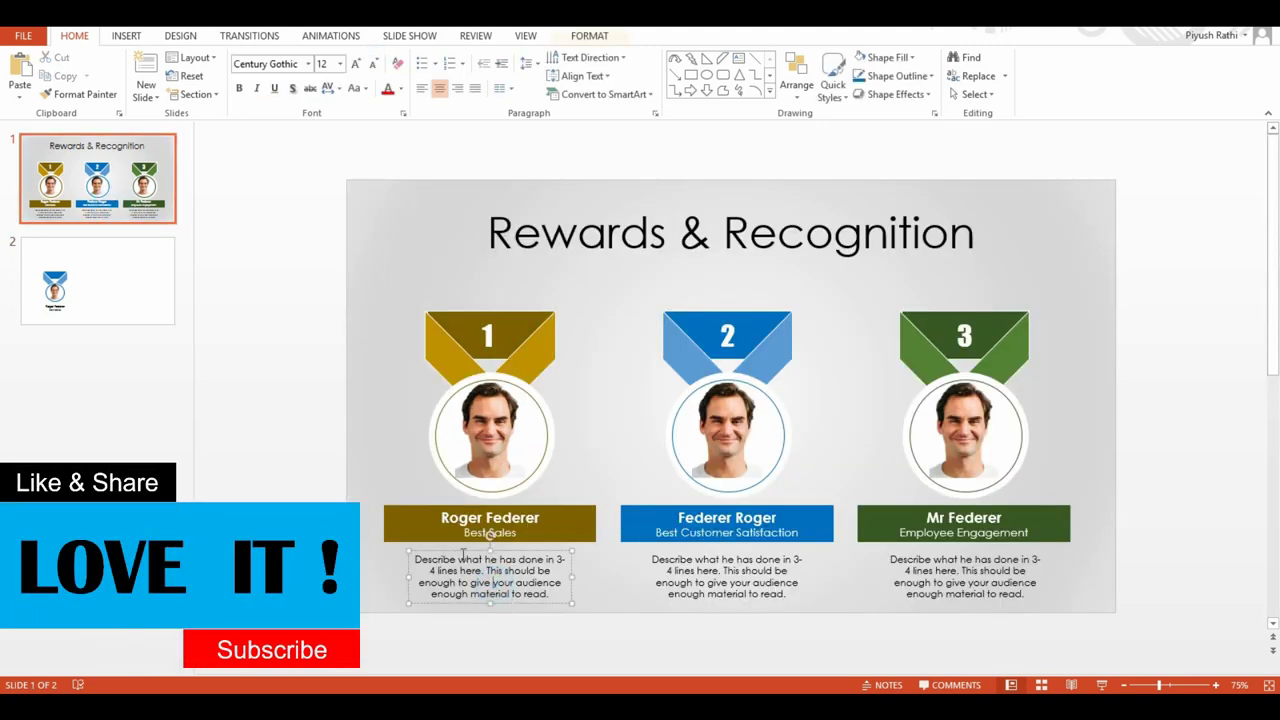
# Step: Paste the description text on slide 2 and place it below the name banner
pyautogui.click(83, 297)
pyautogui.hotkey('ctrl', 'v')
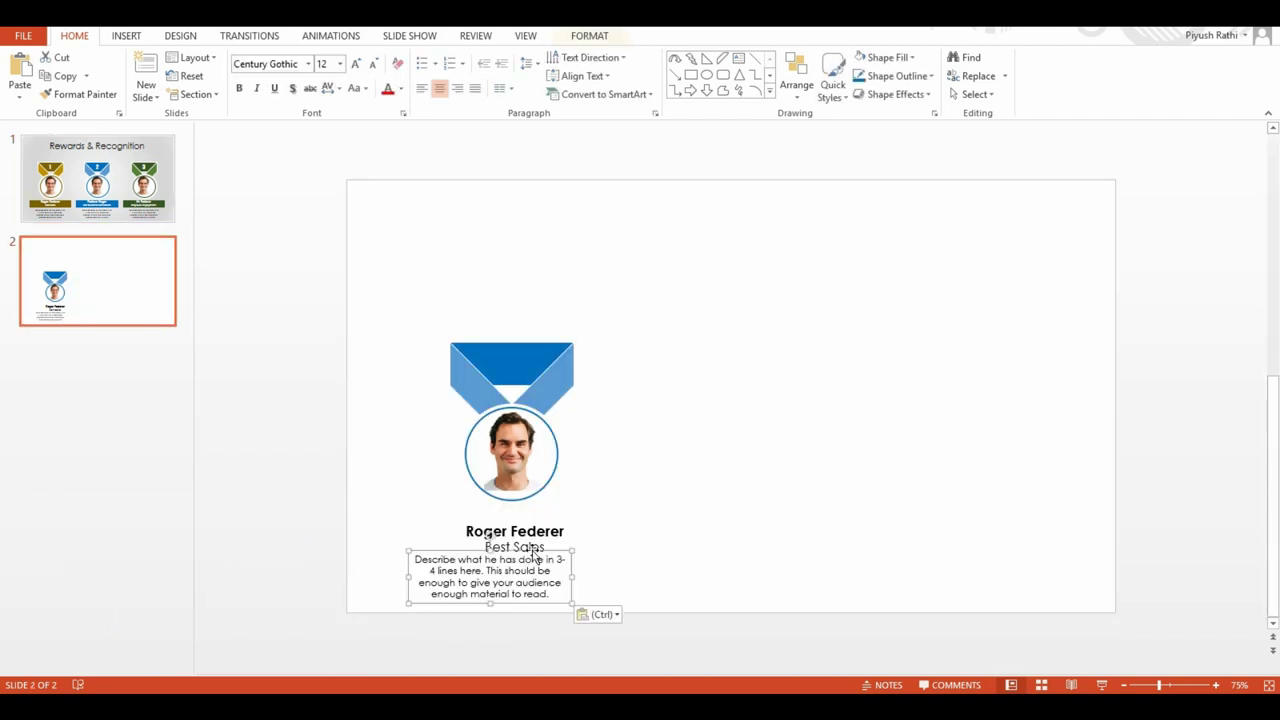
pyautogui.moveTo(553, 556); pyautogui.dragTo(663, 587)
# Step: Fill the Roger Federer name box with blue and make its text white
pyautogui.click(505, 528)
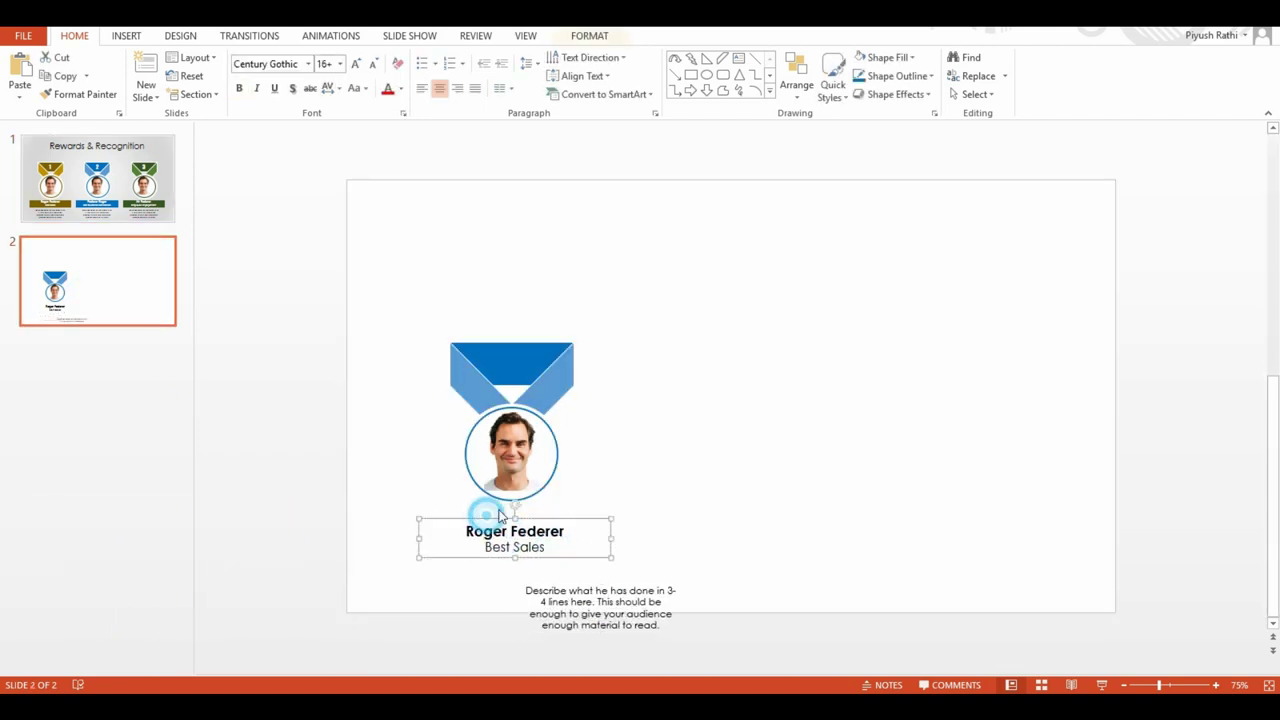
pyautogui.click(590, 36)
pyautogui.click(580, 57)
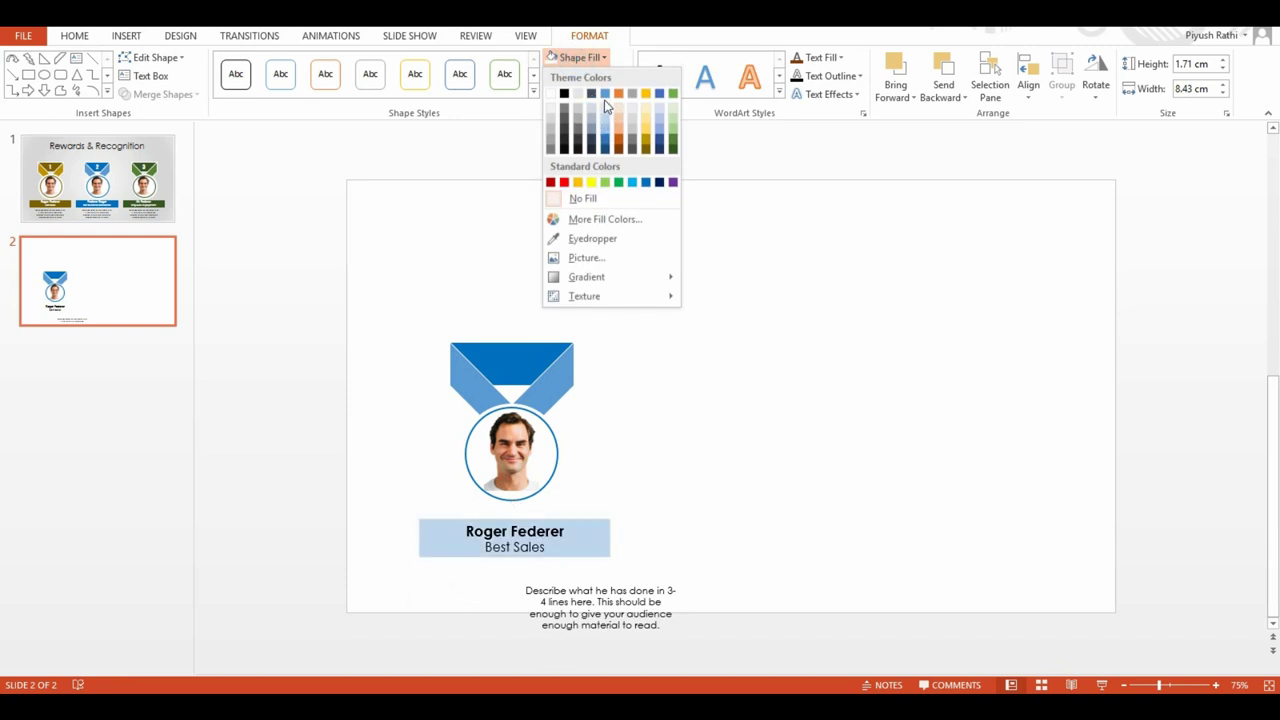
pyautogui.click(646, 183)
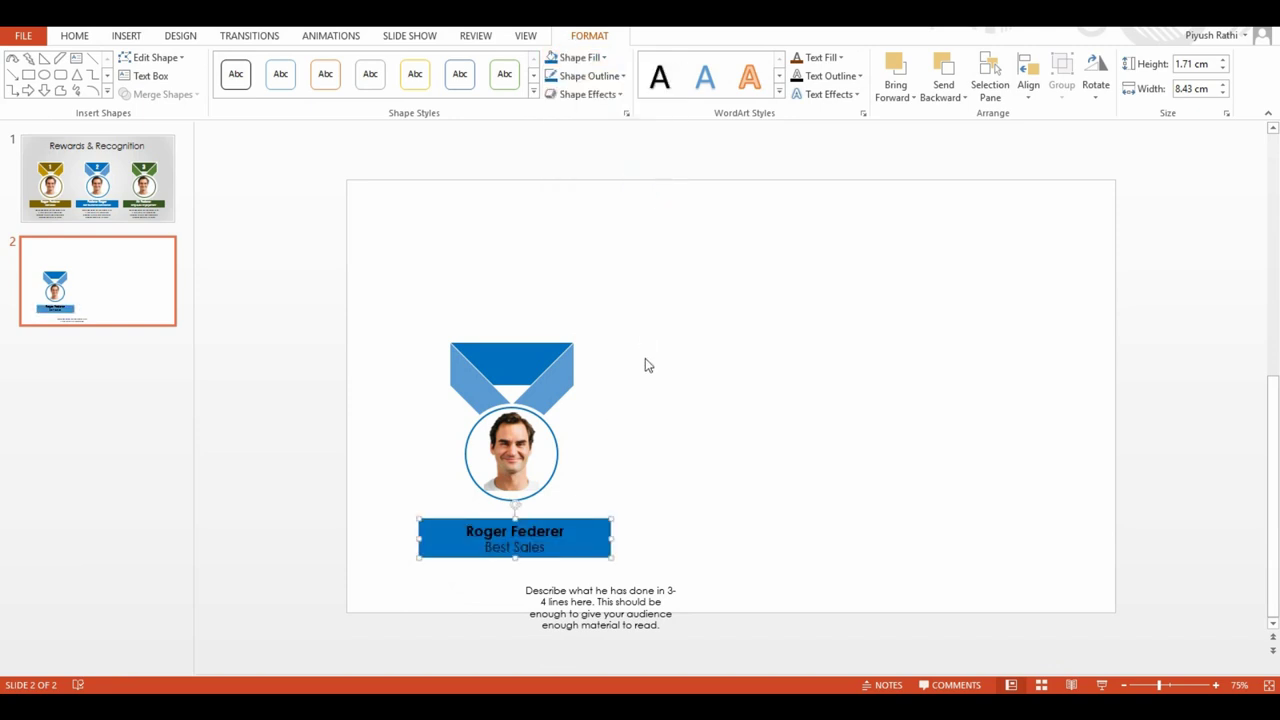
pyautogui.click(830, 57)
pyautogui.click(800, 95)
pyautogui.click(400, 317)
pyautogui.moveTo(343, 300); pyautogui.dragTo(741, 686)
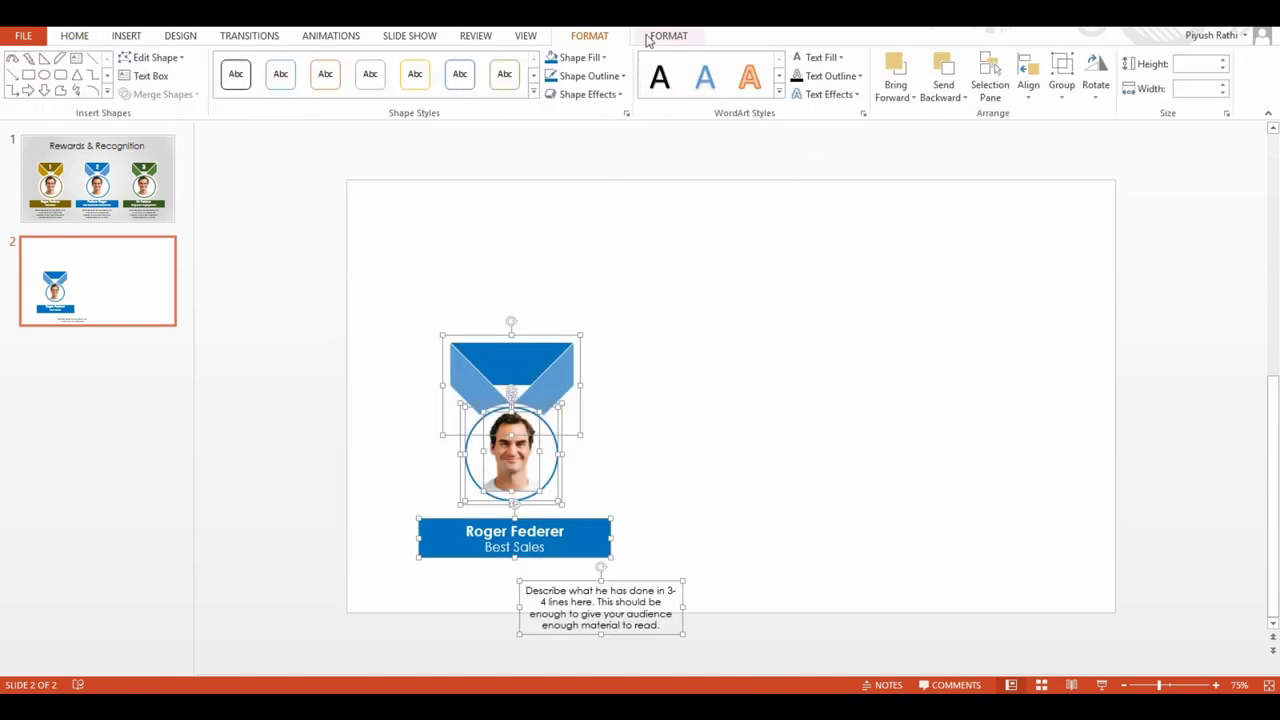
# Step: Center-align the medal parts and tighten the banner and description spacing under the photo
pyautogui.click(1030, 92)
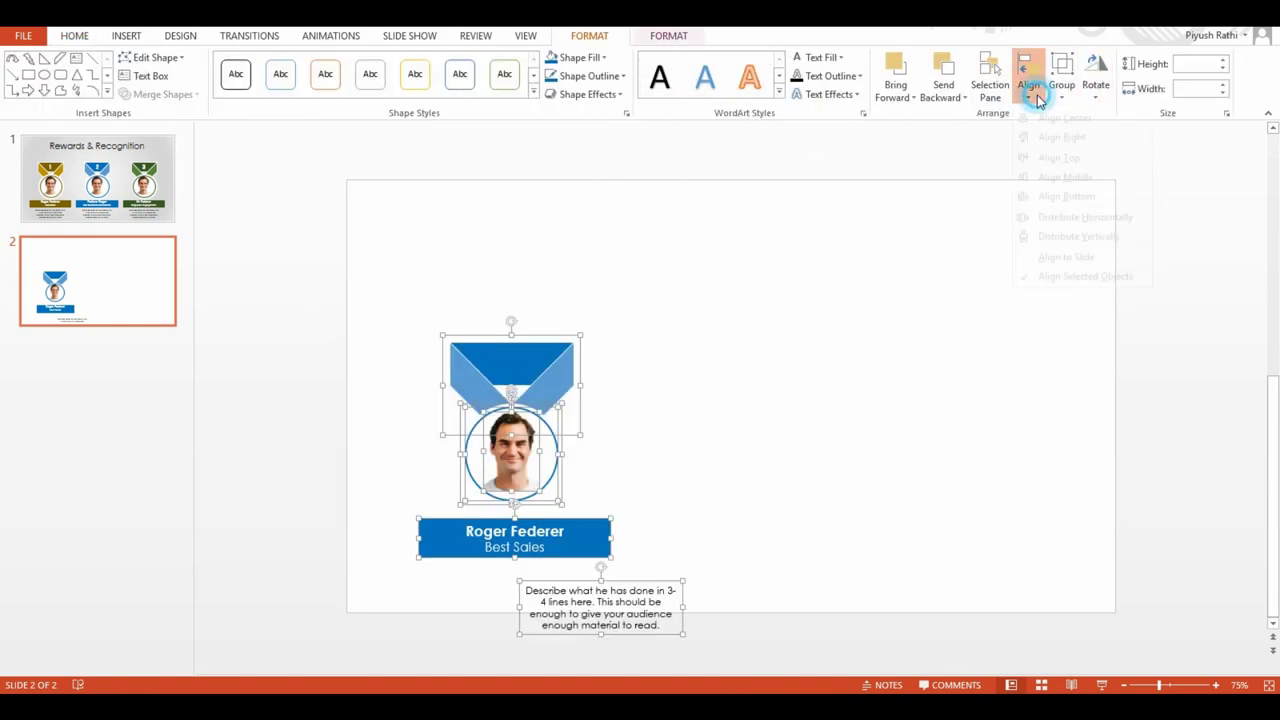
pyautogui.click(1066, 138)
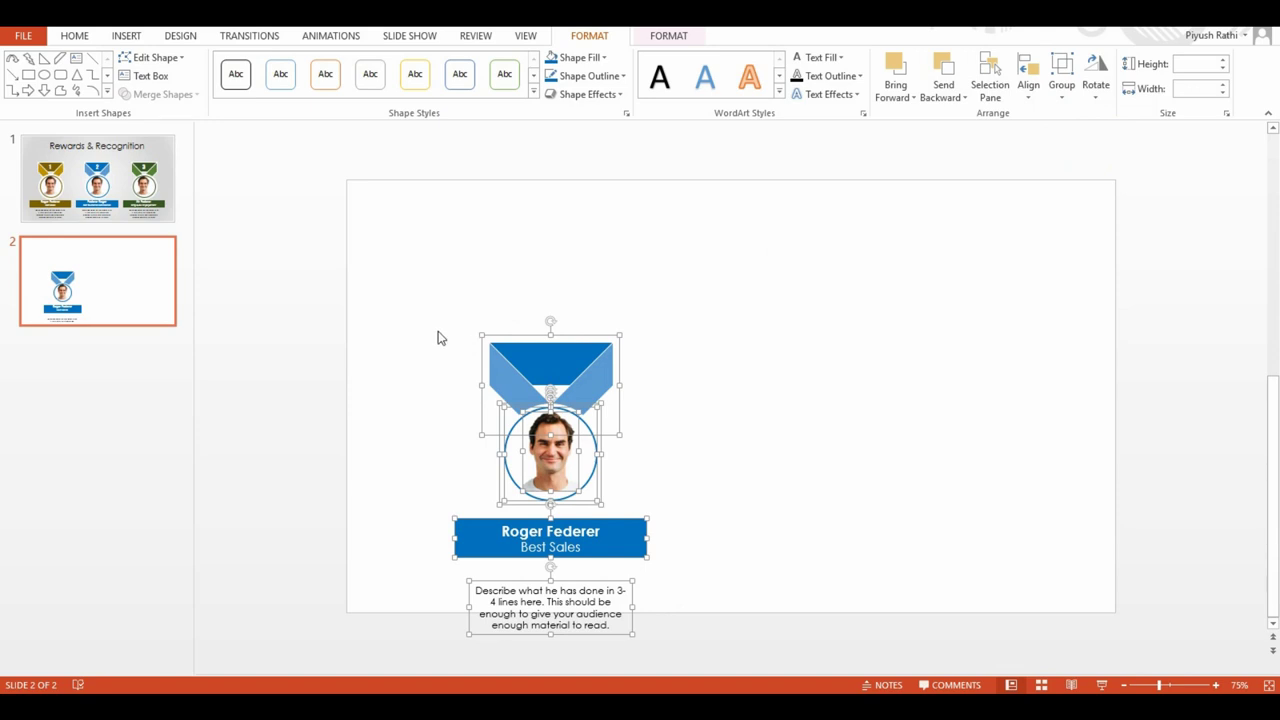
pyautogui.click(437, 338)
pyautogui.moveTo(571, 579); pyautogui.dragTo(578, 558)
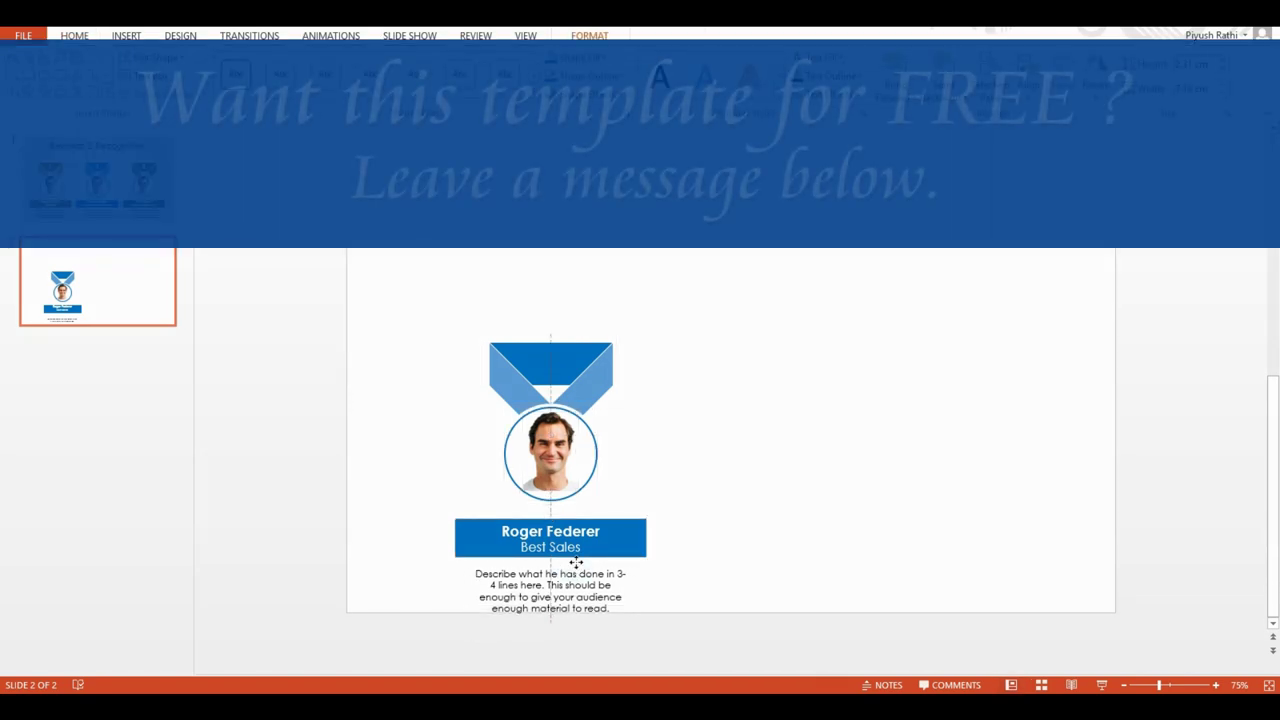
pyautogui.moveTo(400, 491); pyautogui.dragTo(691, 674)
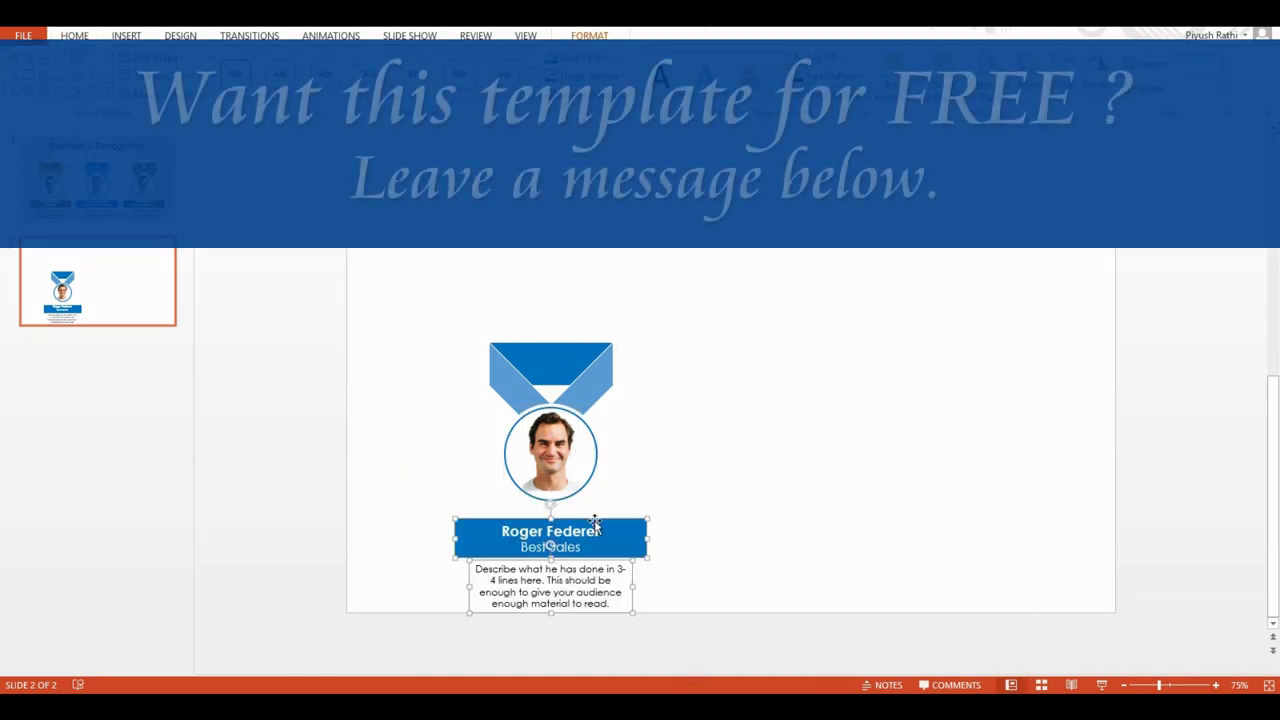
pyautogui.moveTo(594, 520); pyautogui.dragTo(594, 514)
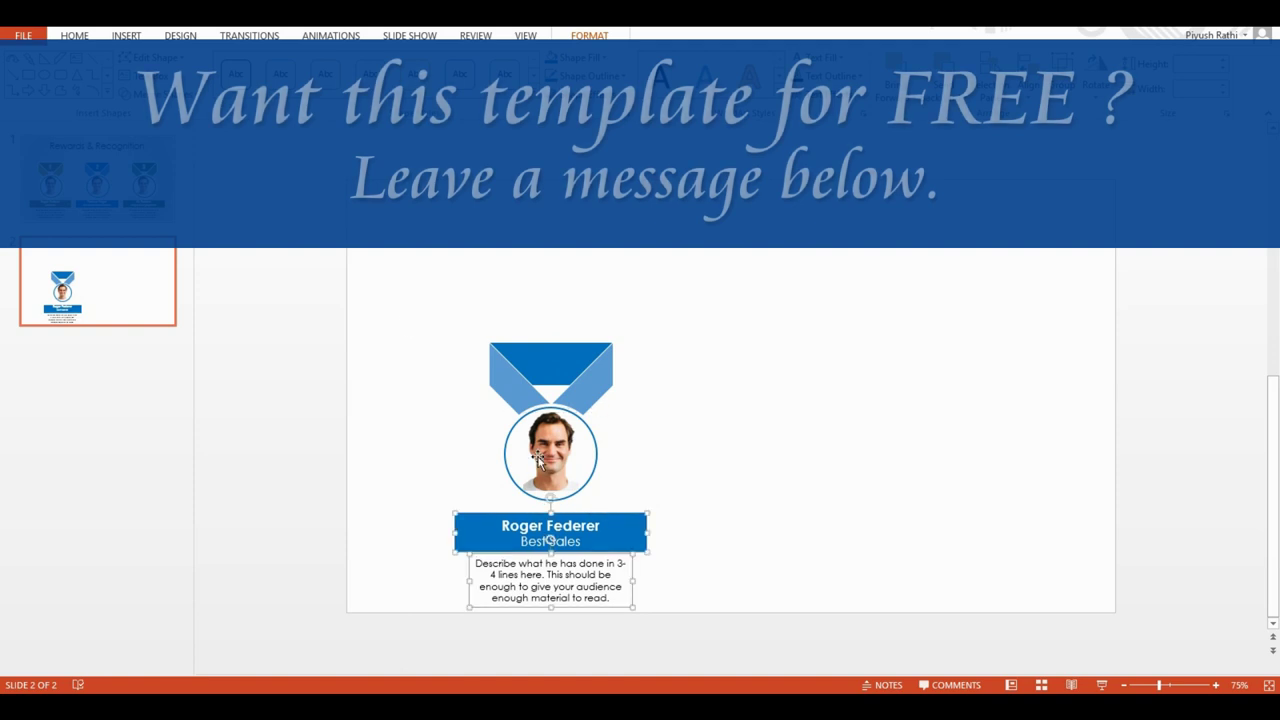
pyautogui.moveTo(372, 310); pyautogui.dragTo(734, 690)
# Step: Reposition the medal and distribute the three medals evenly across the slide
pyautogui.moveTo(513, 433)
pyautogui.mouseDown()
pyautogui.moveTo(464, 413)
pyautogui.moveTo(962, 440)
pyautogui.mouseUp()
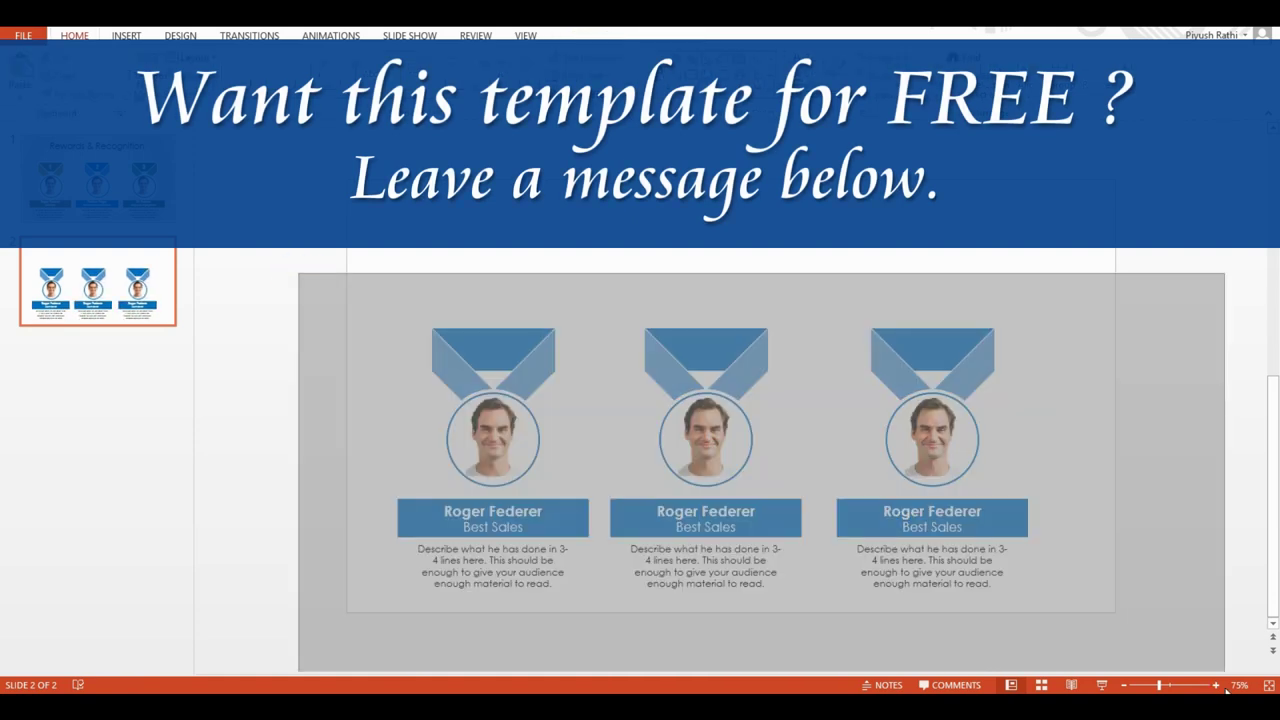
pyautogui.moveTo(286, 268); pyautogui.dragTo(1222, 612)
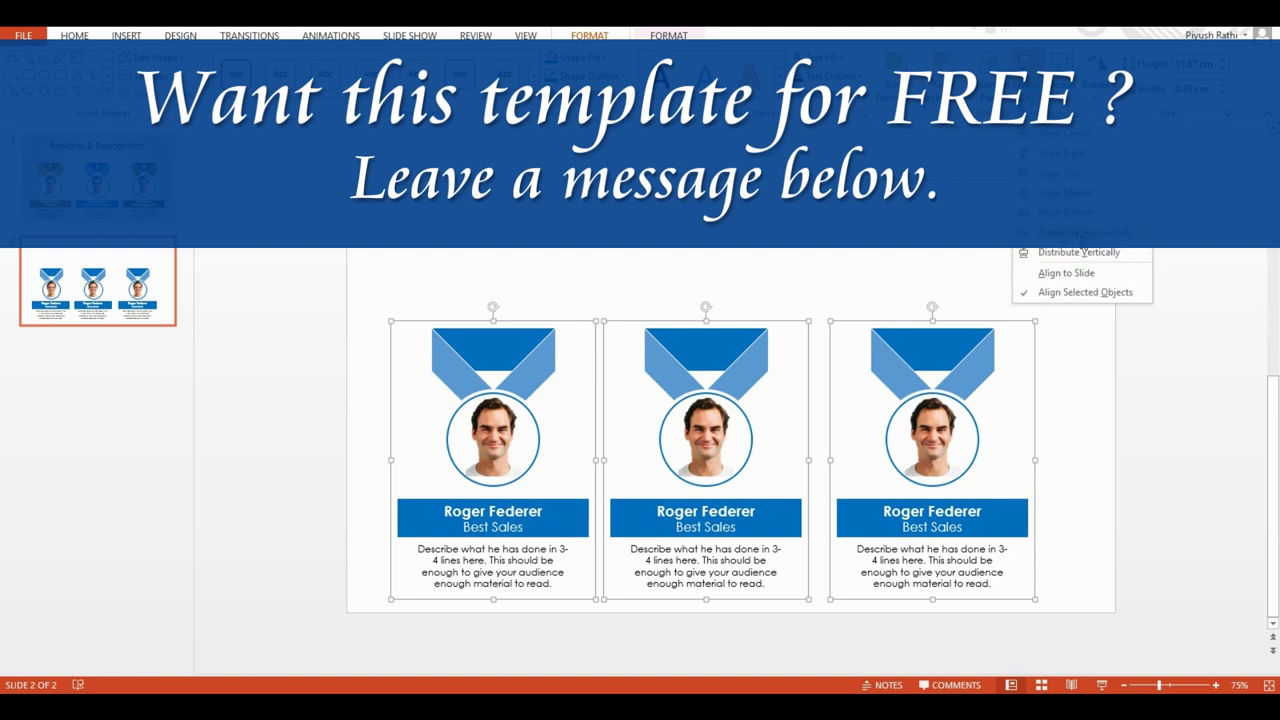
pyautogui.click(1083, 238)
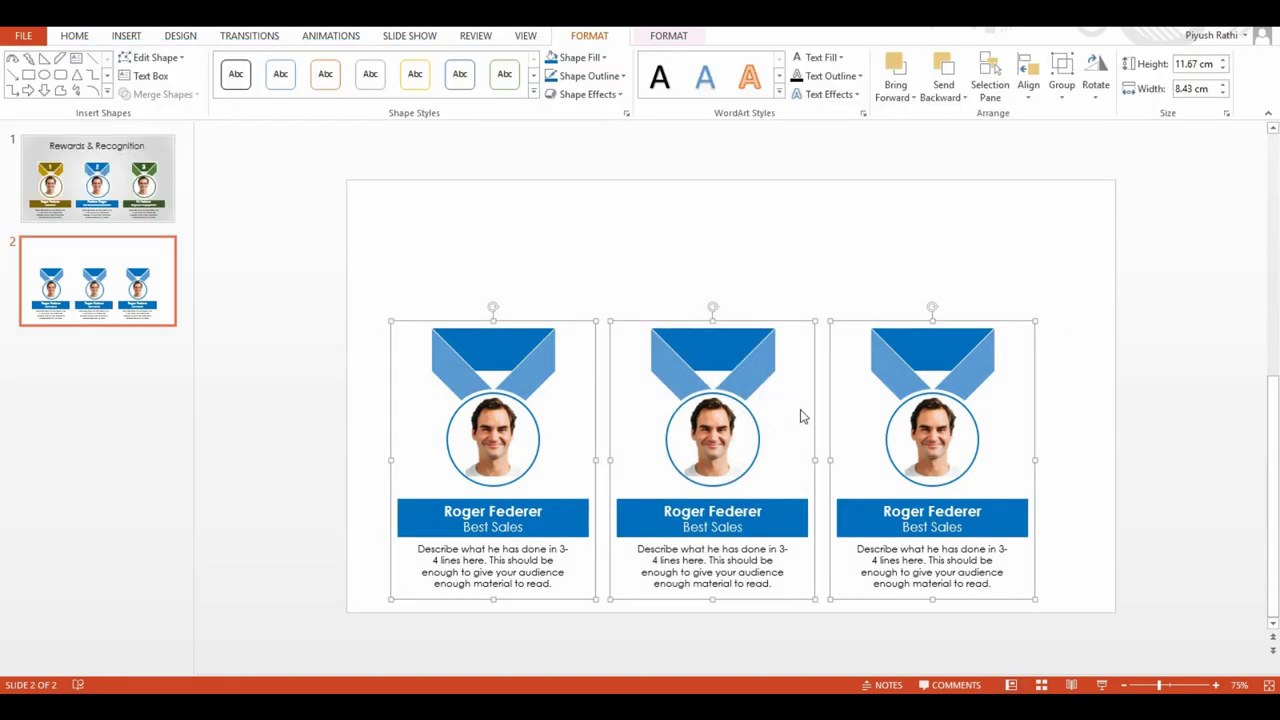
# Step: Shift the three medals slightly right and bring up the slide's Format Background settings
pyautogui.moveTo(816, 410); pyautogui.dragTo(841, 410)
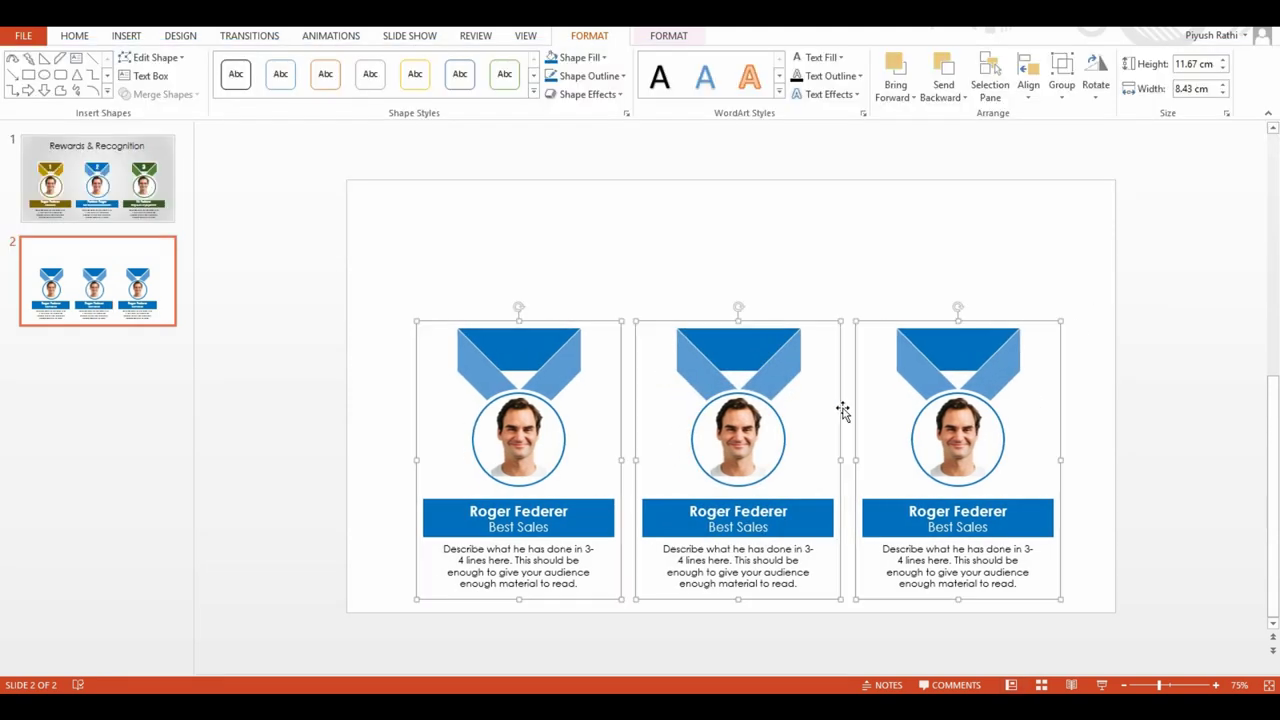
pyautogui.click(1065, 268)
pyautogui.rightClick(1085, 258)
pyautogui.click(1142, 387)
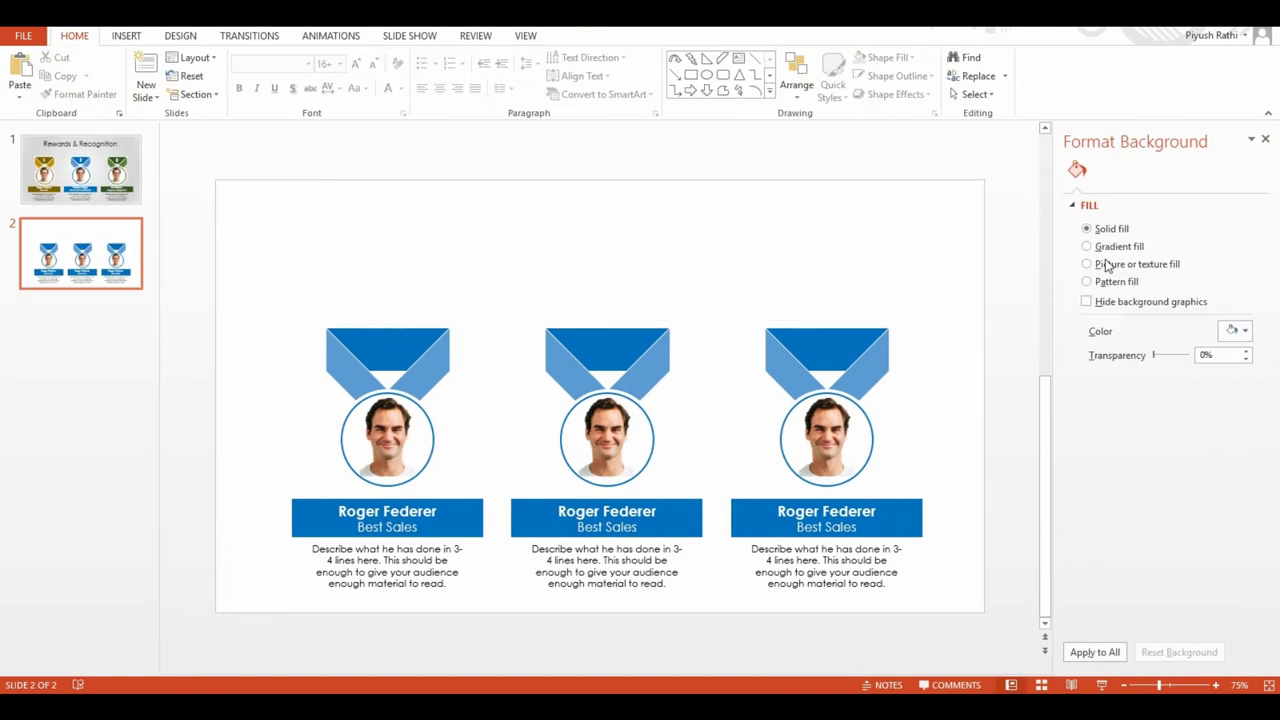
# Step: Give the background a light gray preset gradient, type Radial, direction From Center
pyautogui.click(1116, 247)
pyautogui.click(1235, 331)
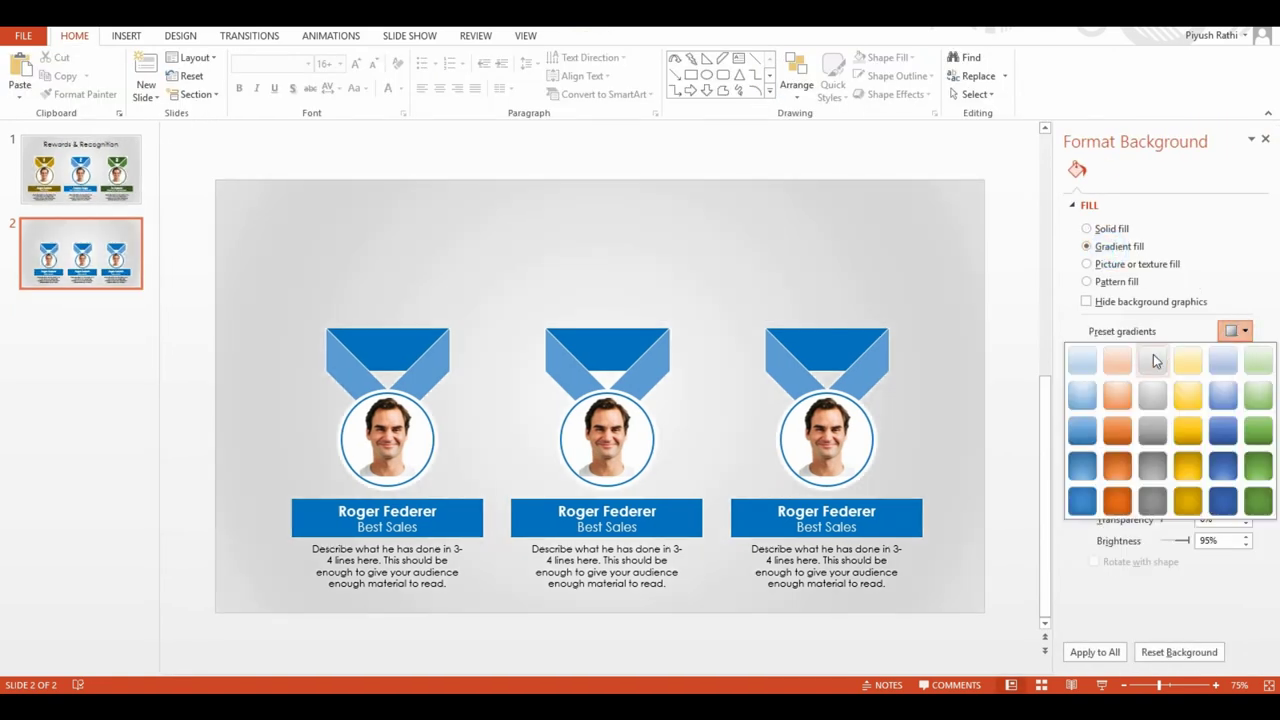
pyautogui.click(1151, 360)
pyautogui.click(1204, 356)
pyautogui.click(1186, 388)
pyautogui.click(1240, 380)
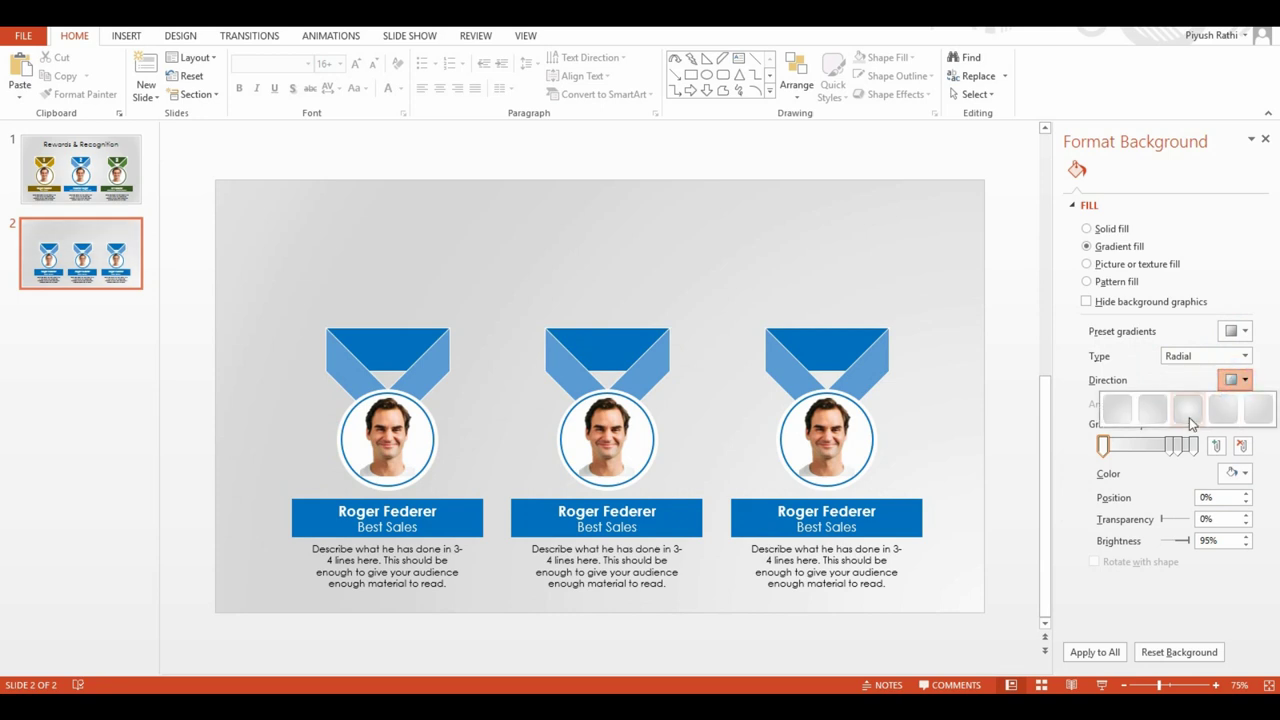
pyautogui.click(1180, 412)
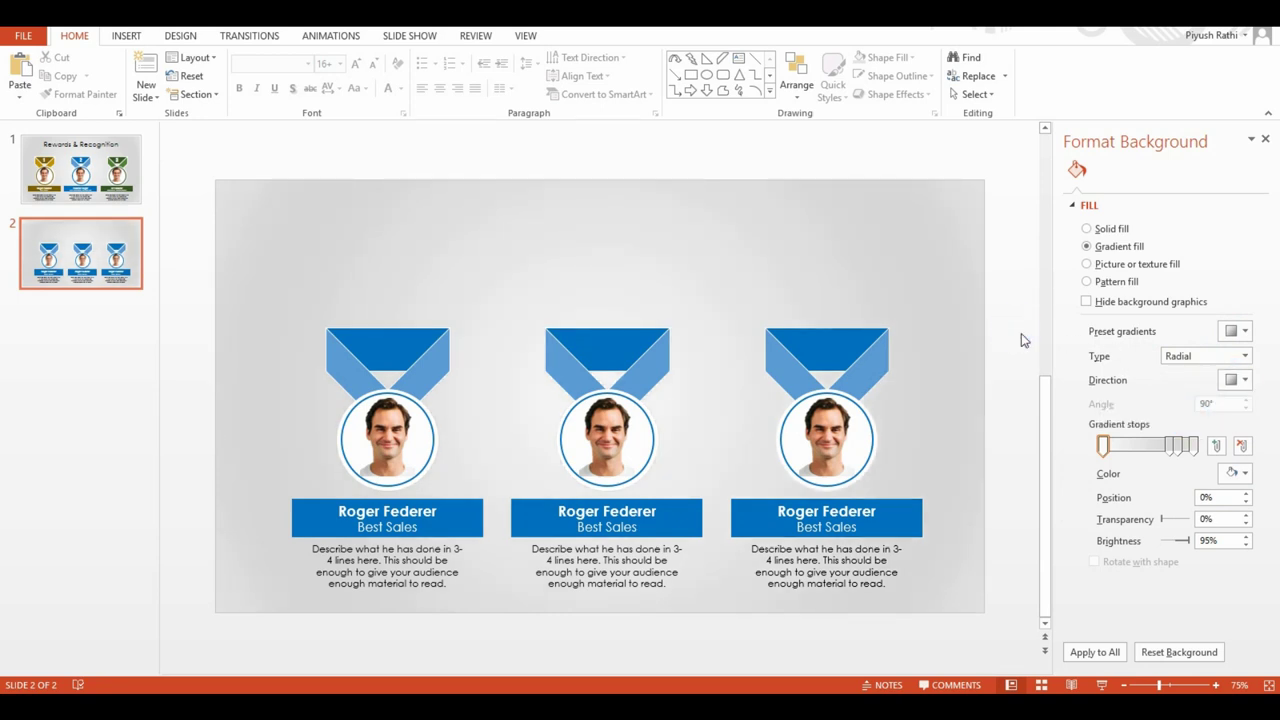
pyautogui.click(668, 516)
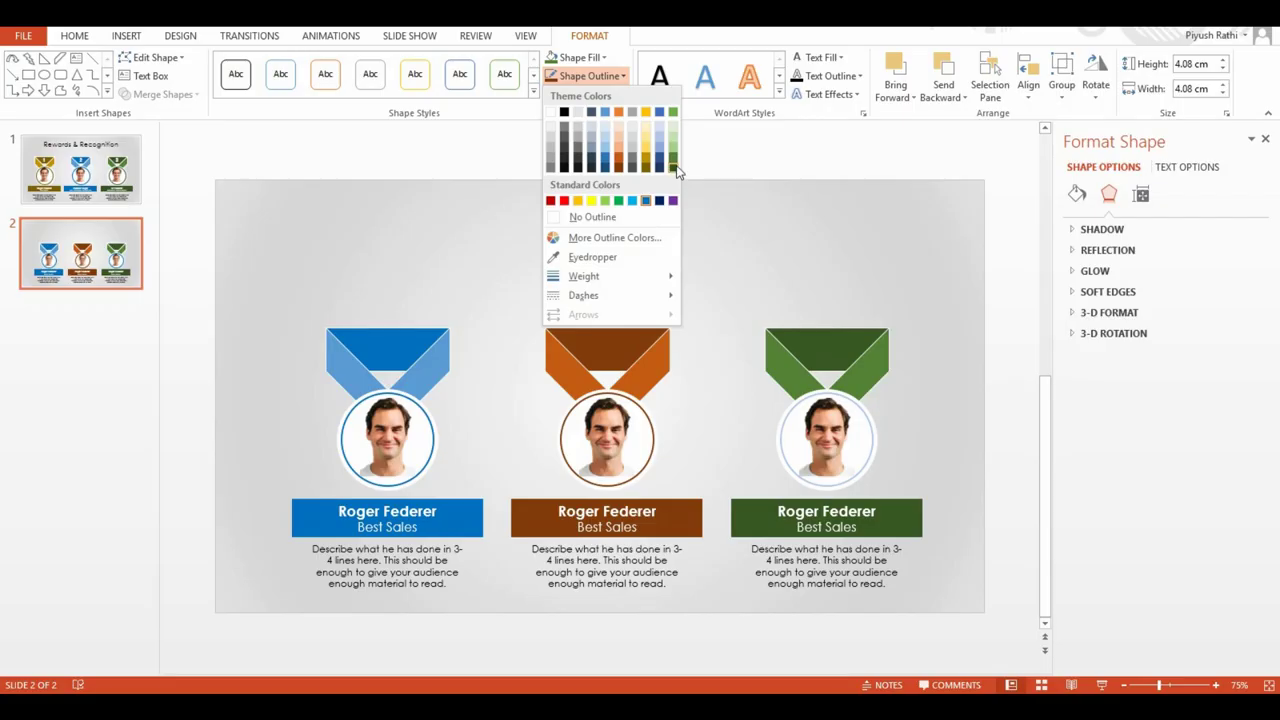
# Step: Set the green medal's outline colour and copy the Rewards & Recognition title onto slide 2
pyautogui.click(675, 168)
pyautogui.click(236, 285)
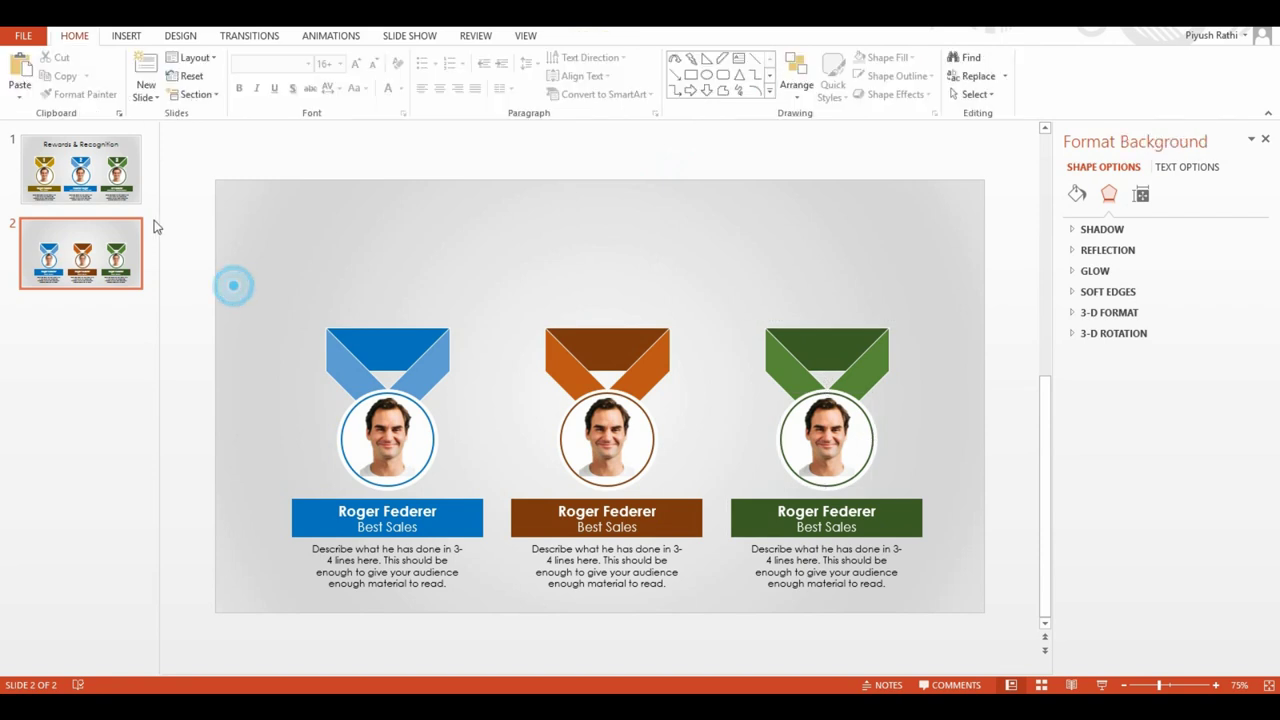
pyautogui.press('pageup')
pyautogui.click(467, 216)
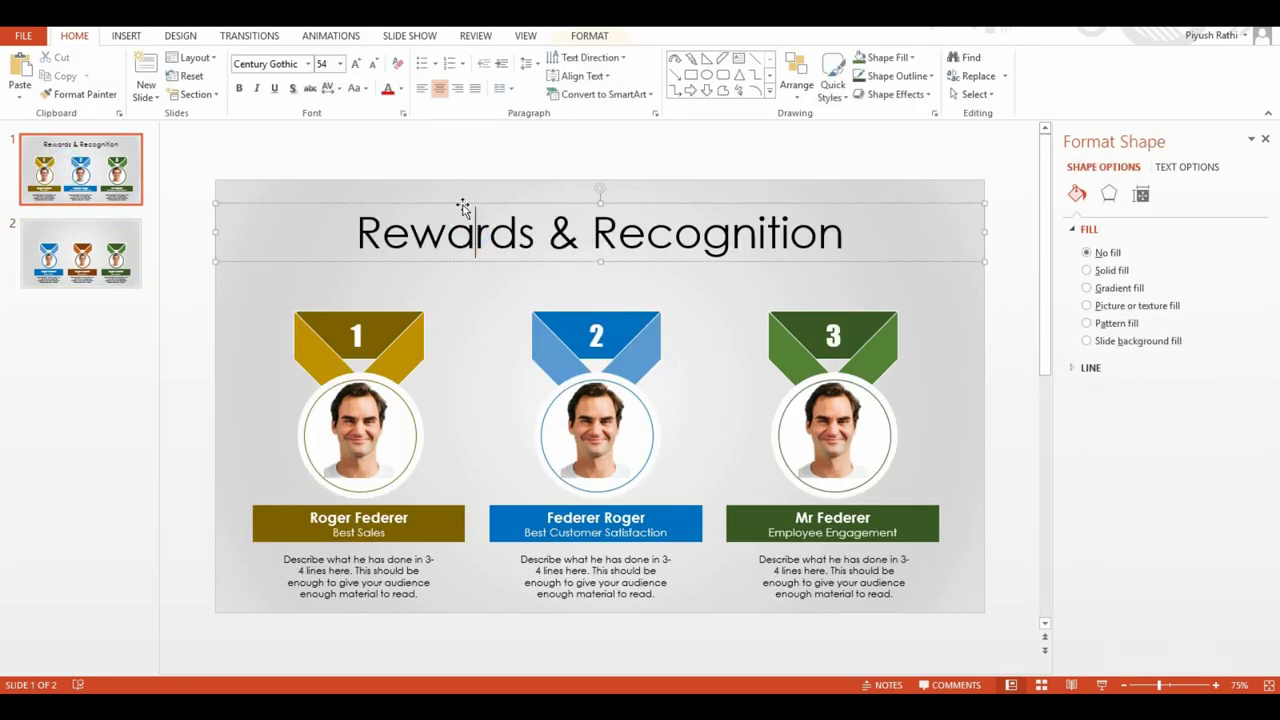
pyautogui.click(229, 283)
pyautogui.press('pagedown')
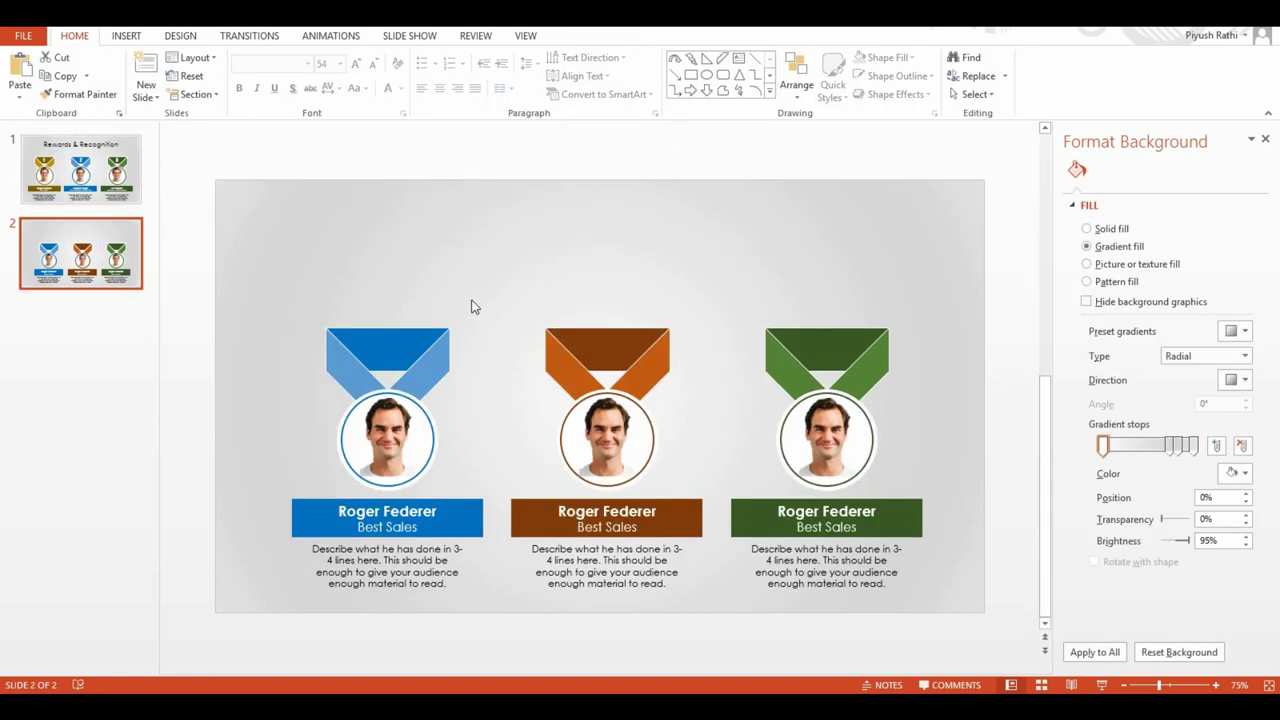
pyautogui.hotkey('ctrl', 'v')
# Step: Raise the three medals beneath the title and play slide 2 as a slide show
pyautogui.moveTo(194, 296); pyautogui.dragTo(1016, 640)
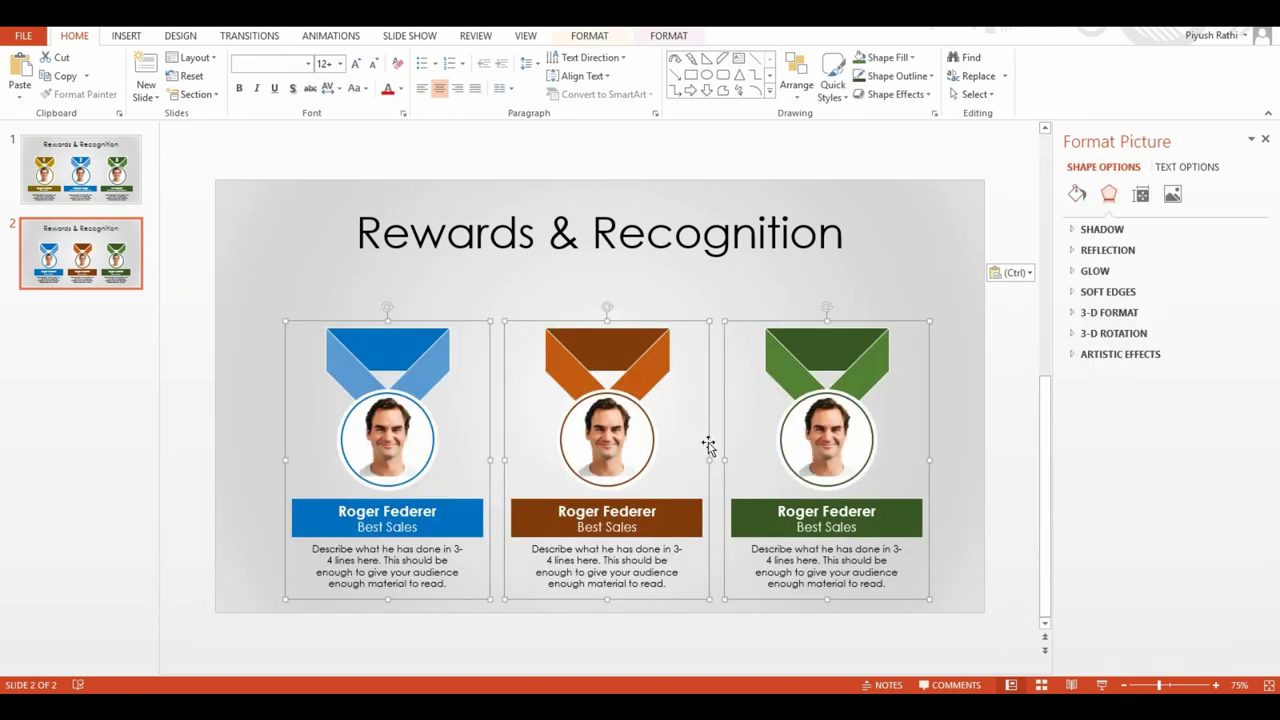
pyautogui.moveTo(708, 445); pyautogui.dragTo(708, 421)
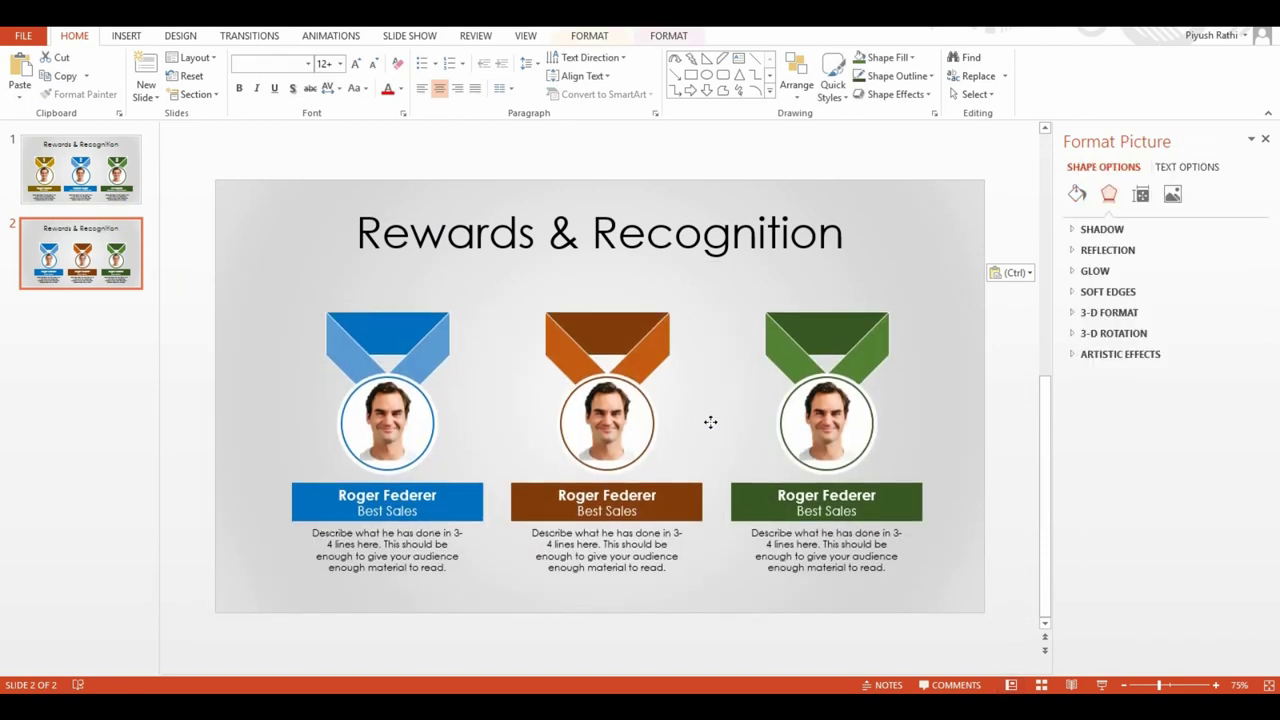
pyautogui.click(608, 594)
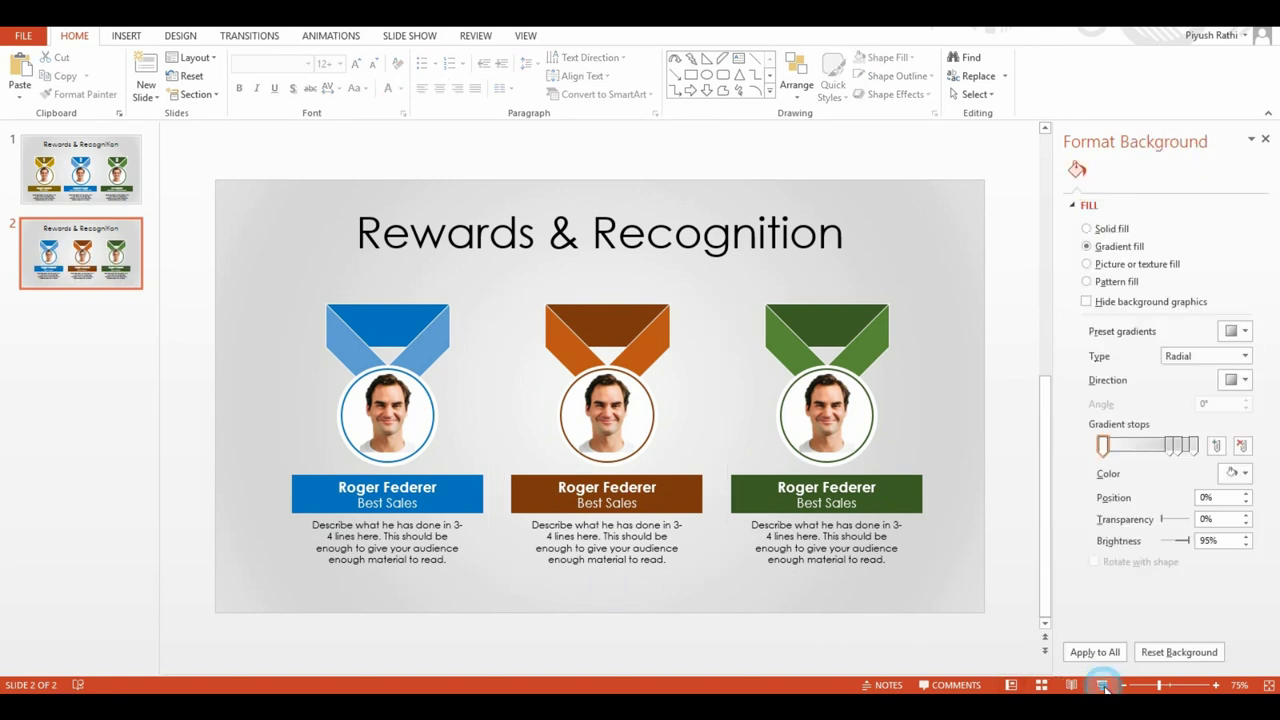
pyautogui.click(1102, 685)
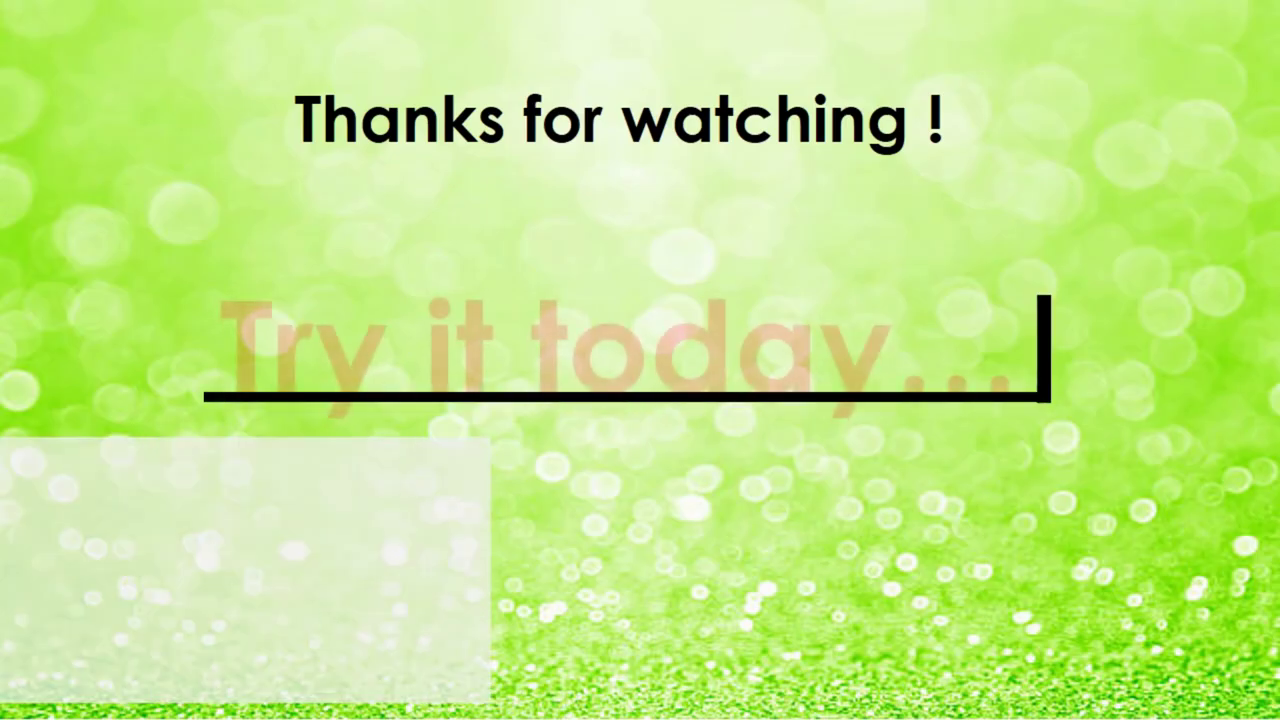